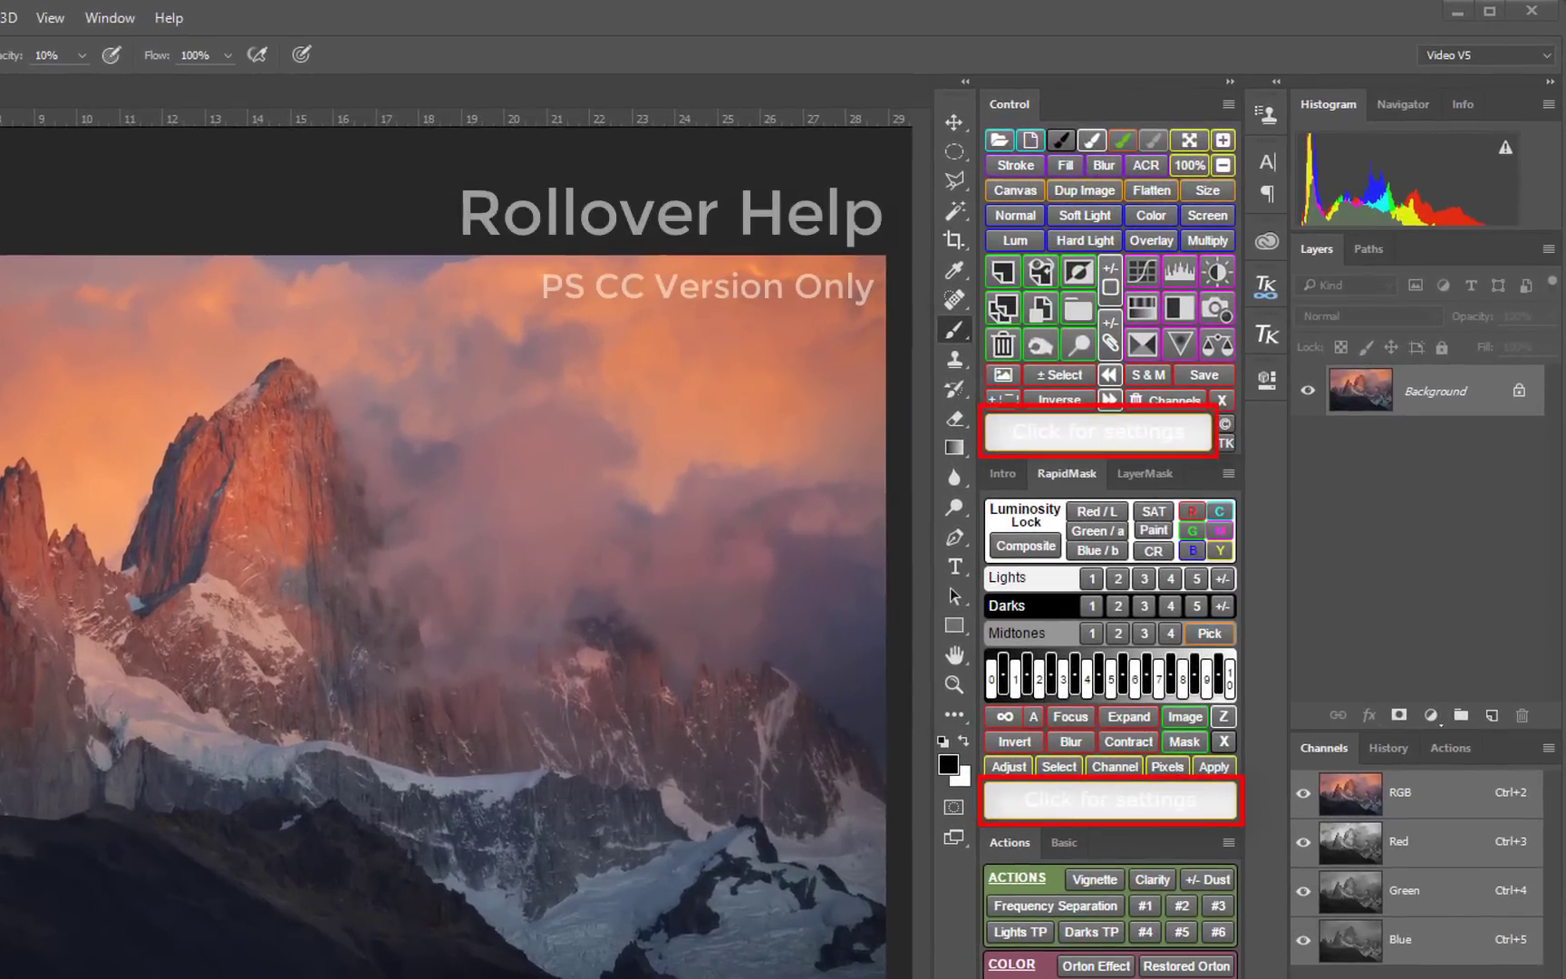
- Preview grayed panel button colours, restore full colour, then create Lights-1 Lum Lock and Rapid Mask channels and return to RGB
mouse_move(1147, 268)
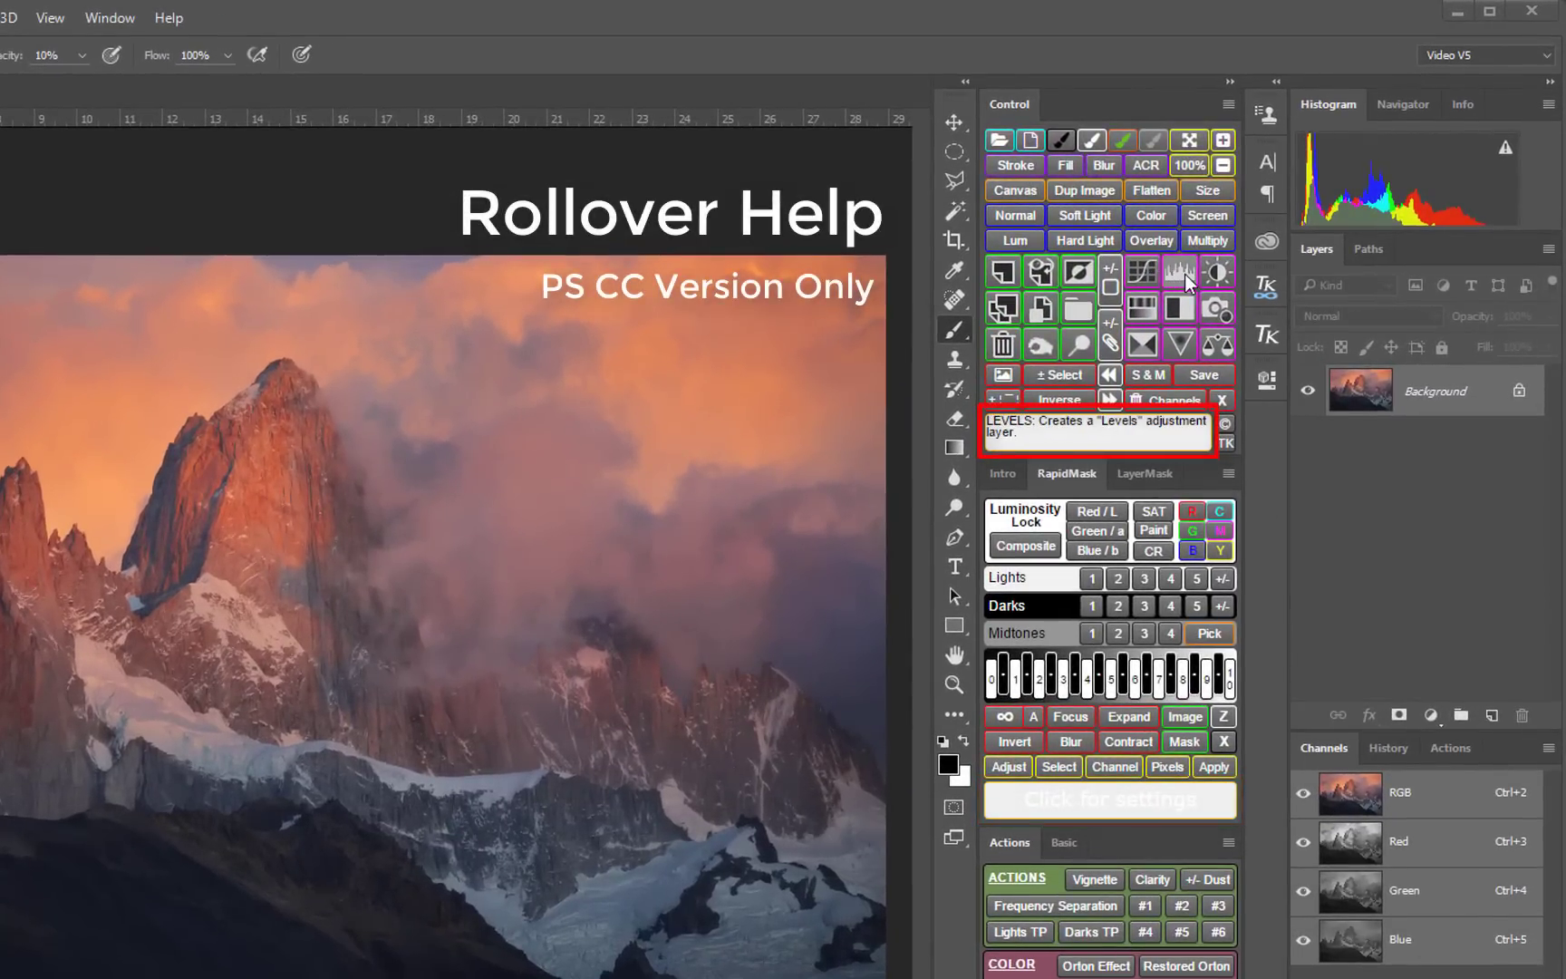
mouse_move(1221, 312)
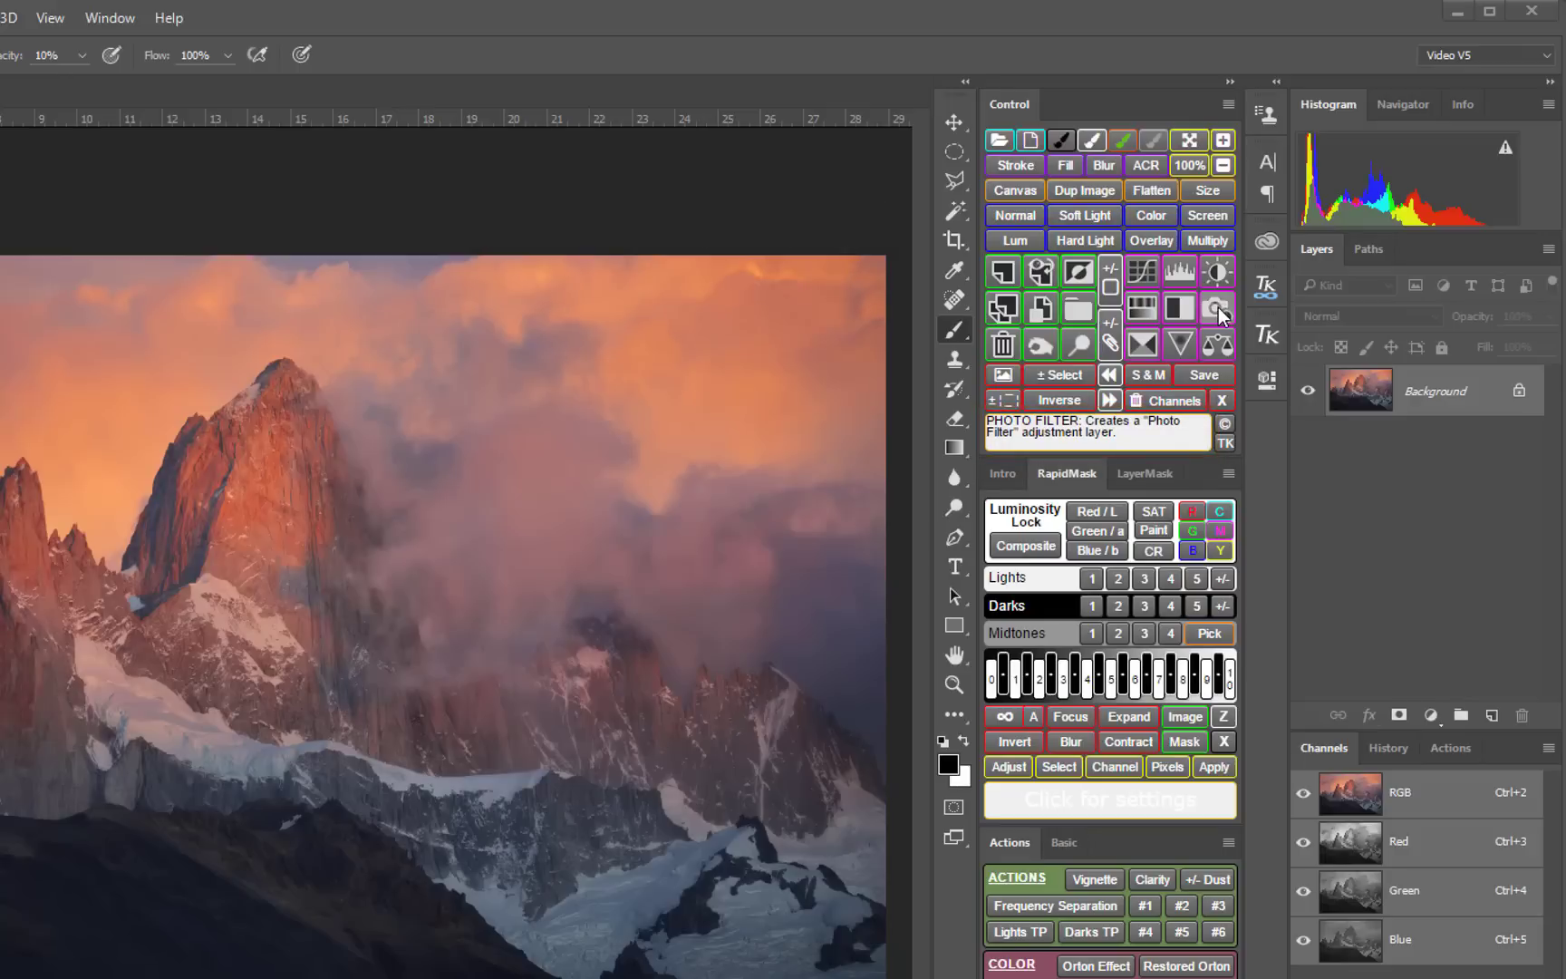
click(1175, 430)
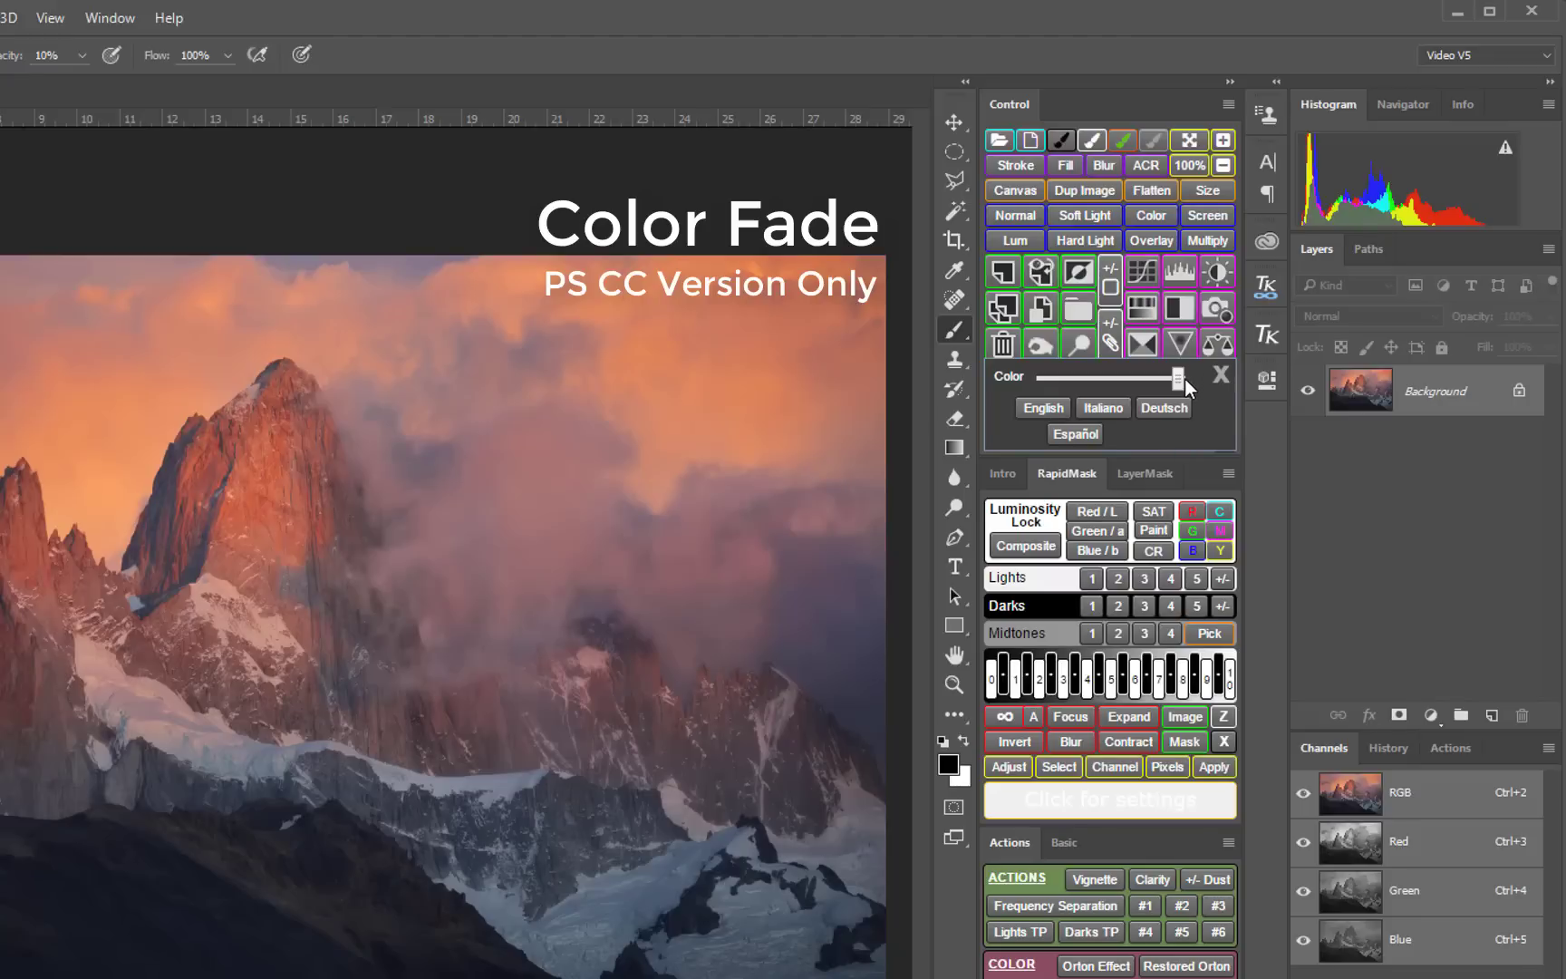
mouse_move(1182, 379)
mouse_down()
mouse_move(1067, 371)
mouse_move(1191, 378)
mouse_up()
click(1221, 374)
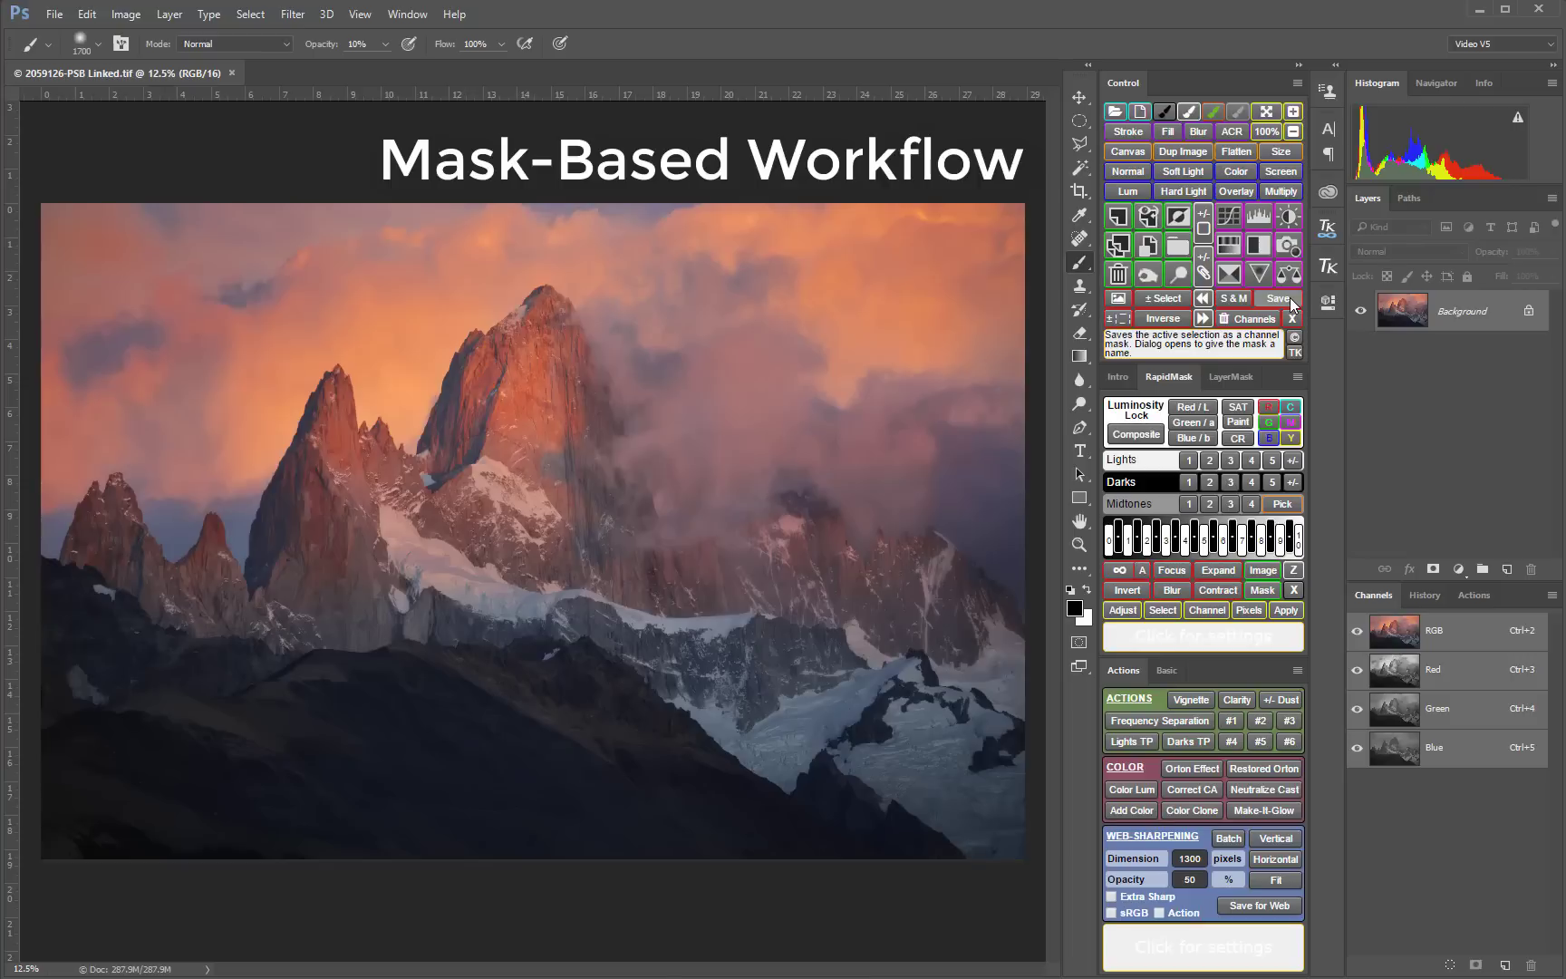
click(1190, 459)
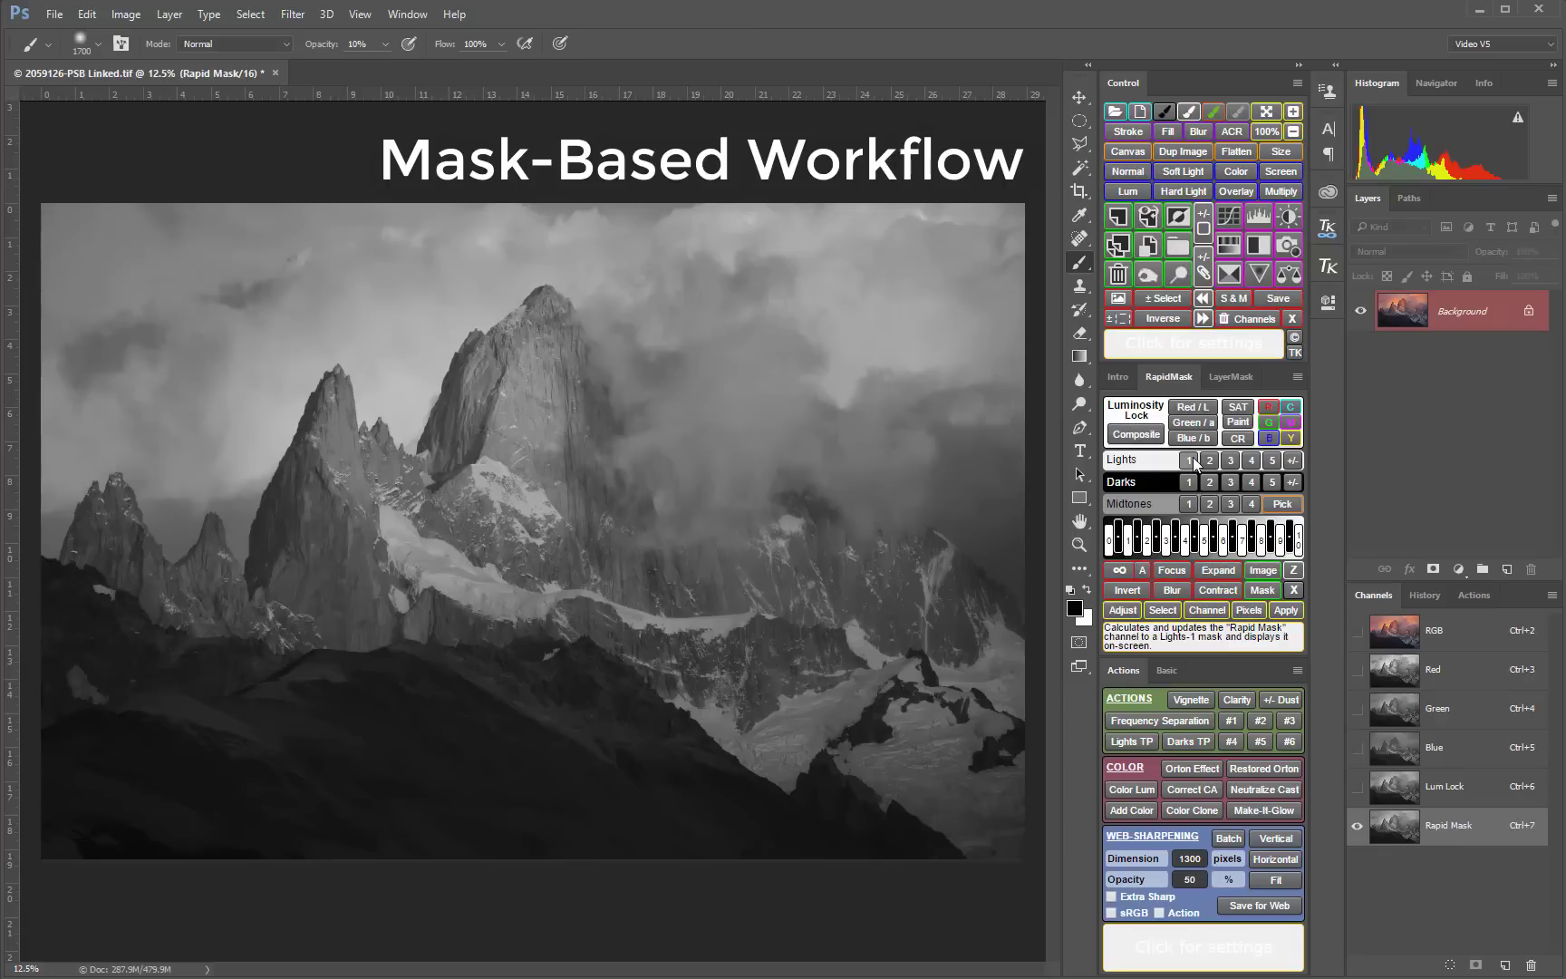
click(1401, 634)
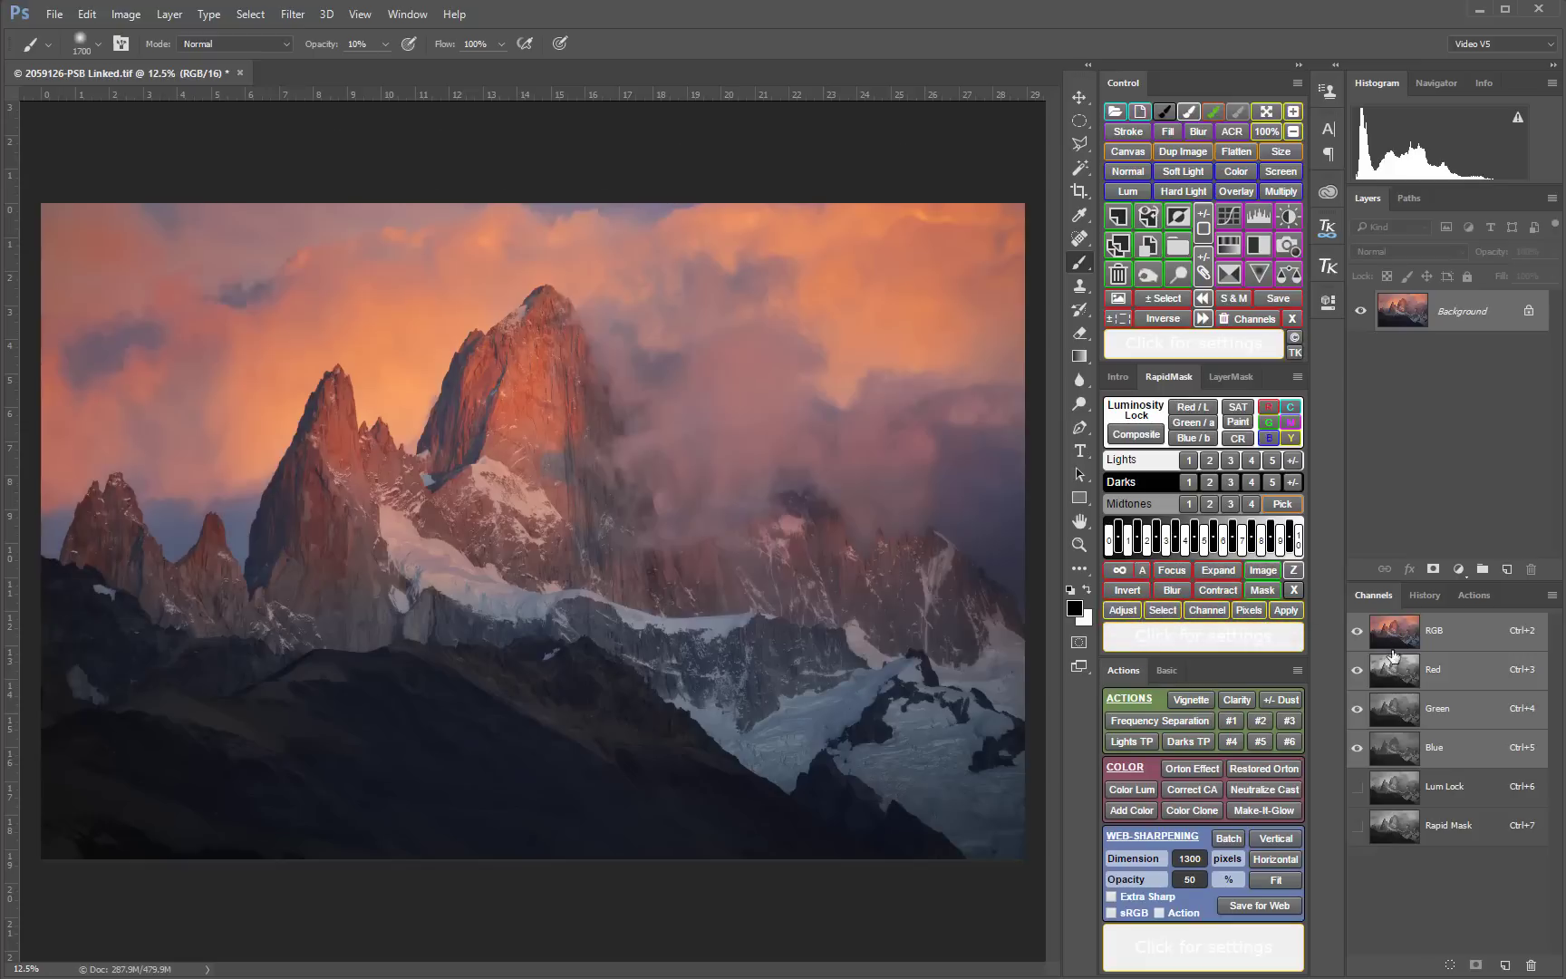
- Add a Levels adjustment layer set to Multiply blending from the LayerMask tab
click(1231, 379)
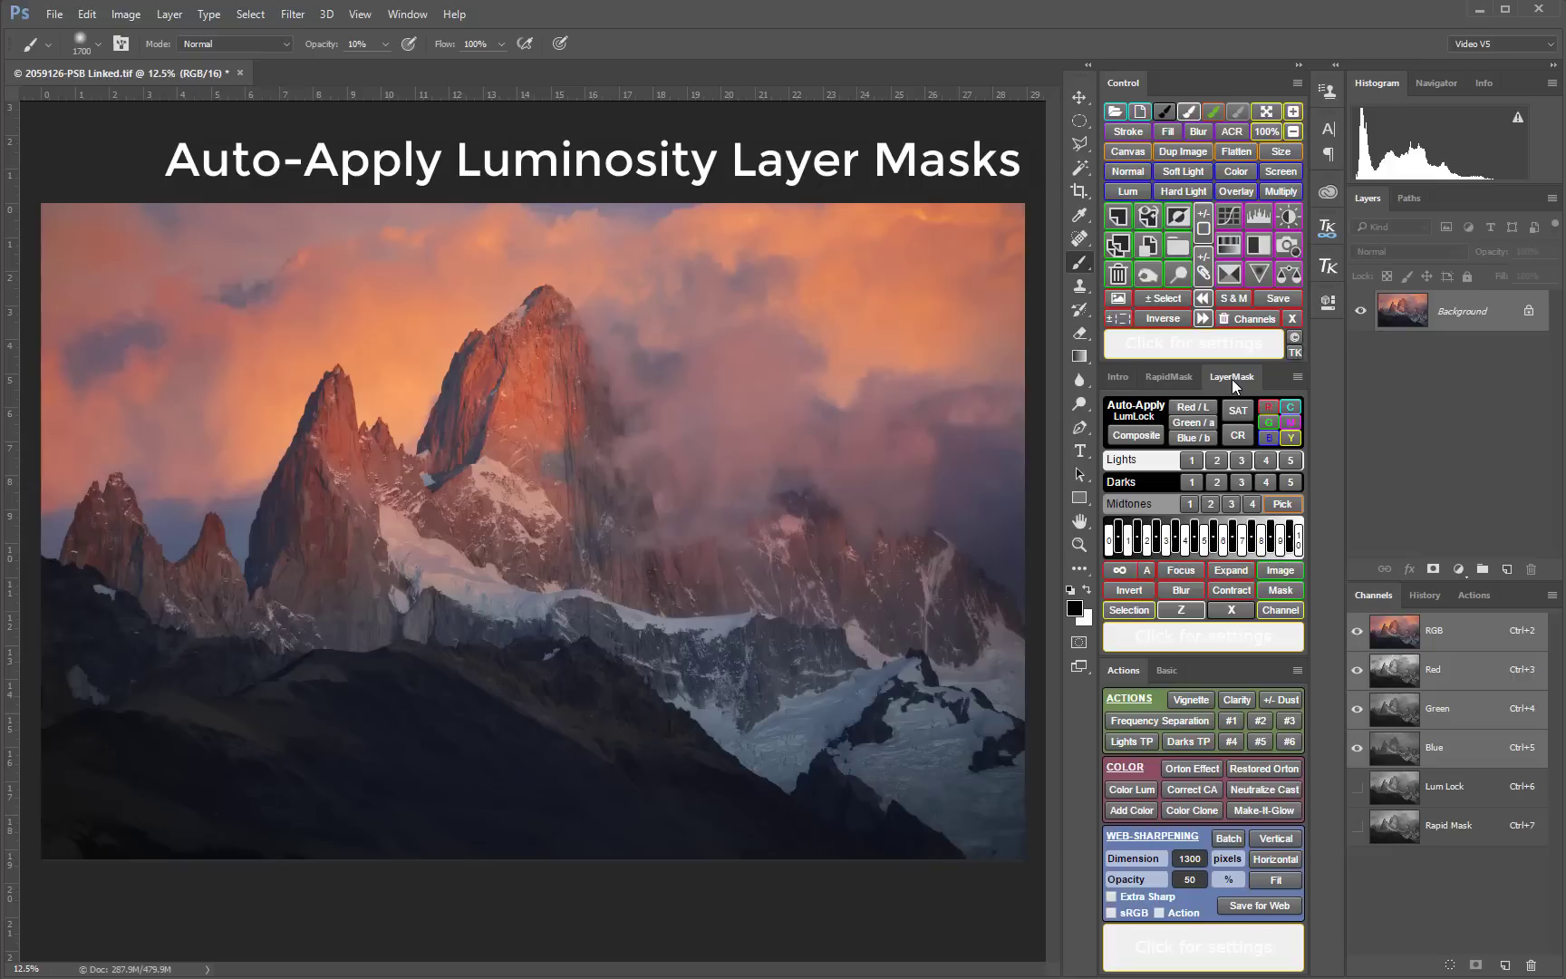
click(1260, 220)
click(1278, 192)
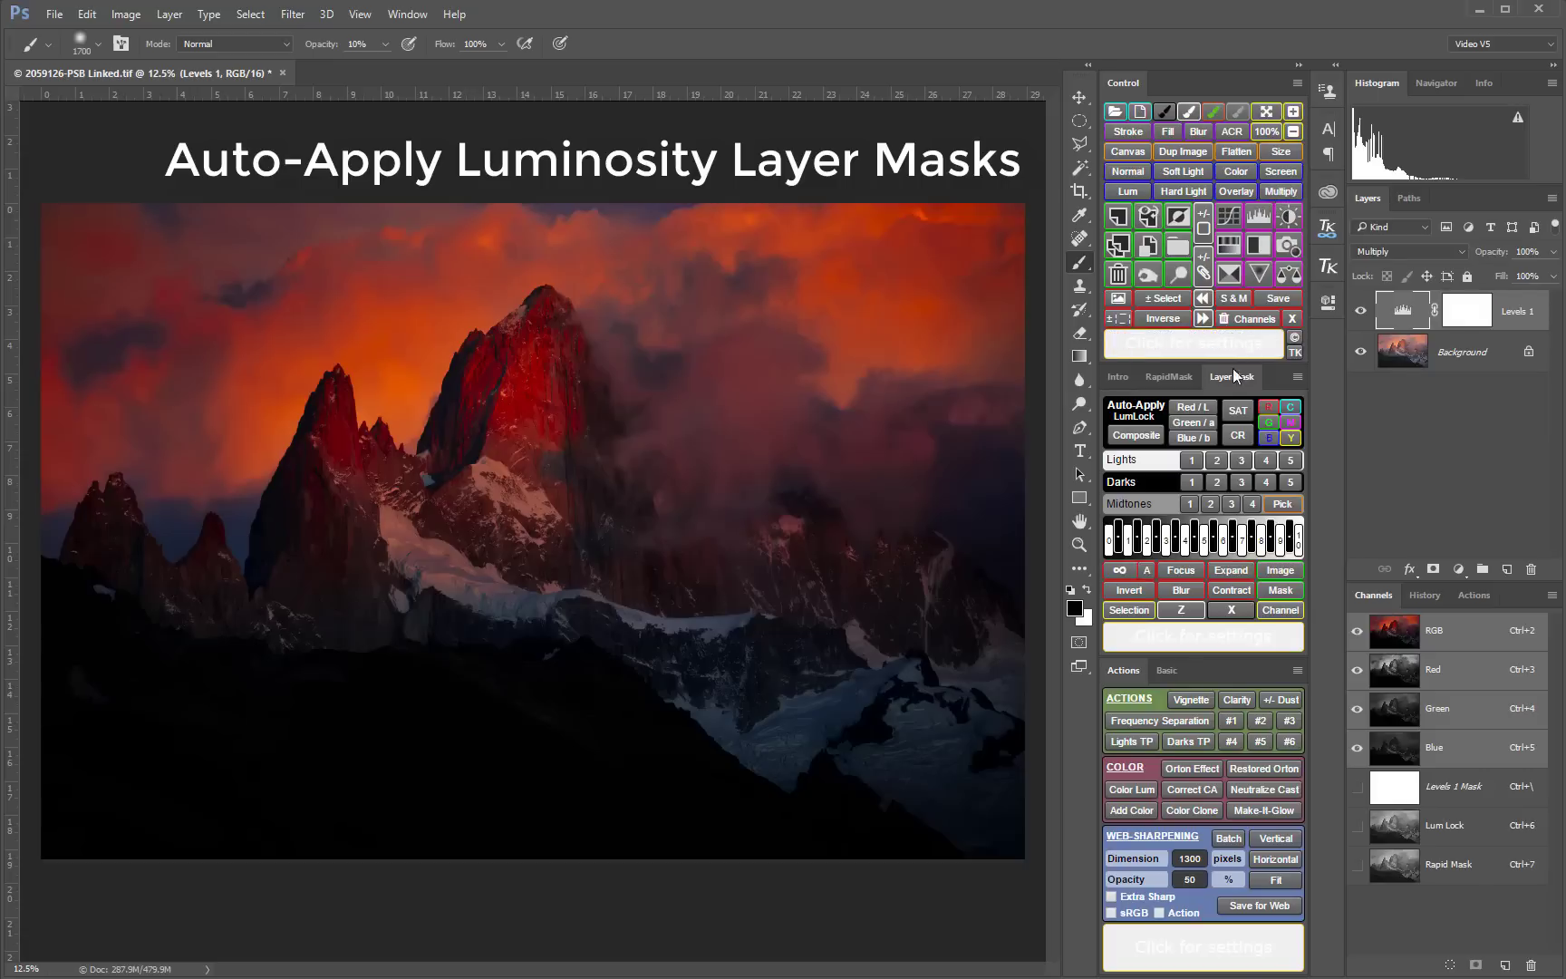
- Try Lights 1, 2, 3 and 4 luminosity masks on the Levels layer, settling on Lights-2
click(1193, 460)
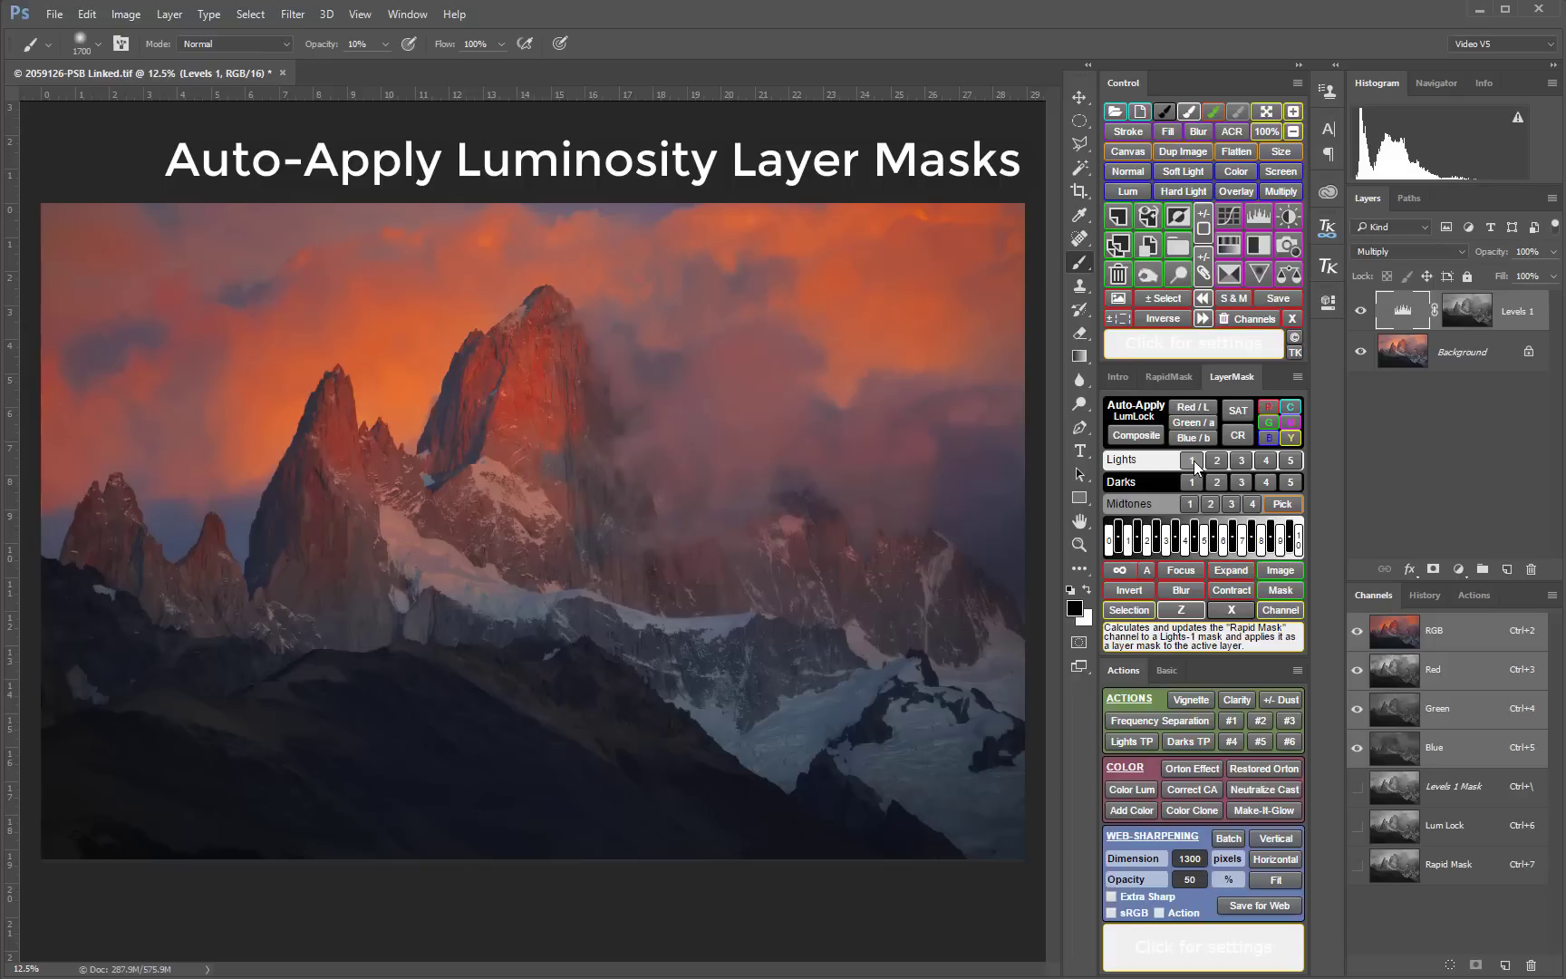
click(1214, 461)
click(1239, 460)
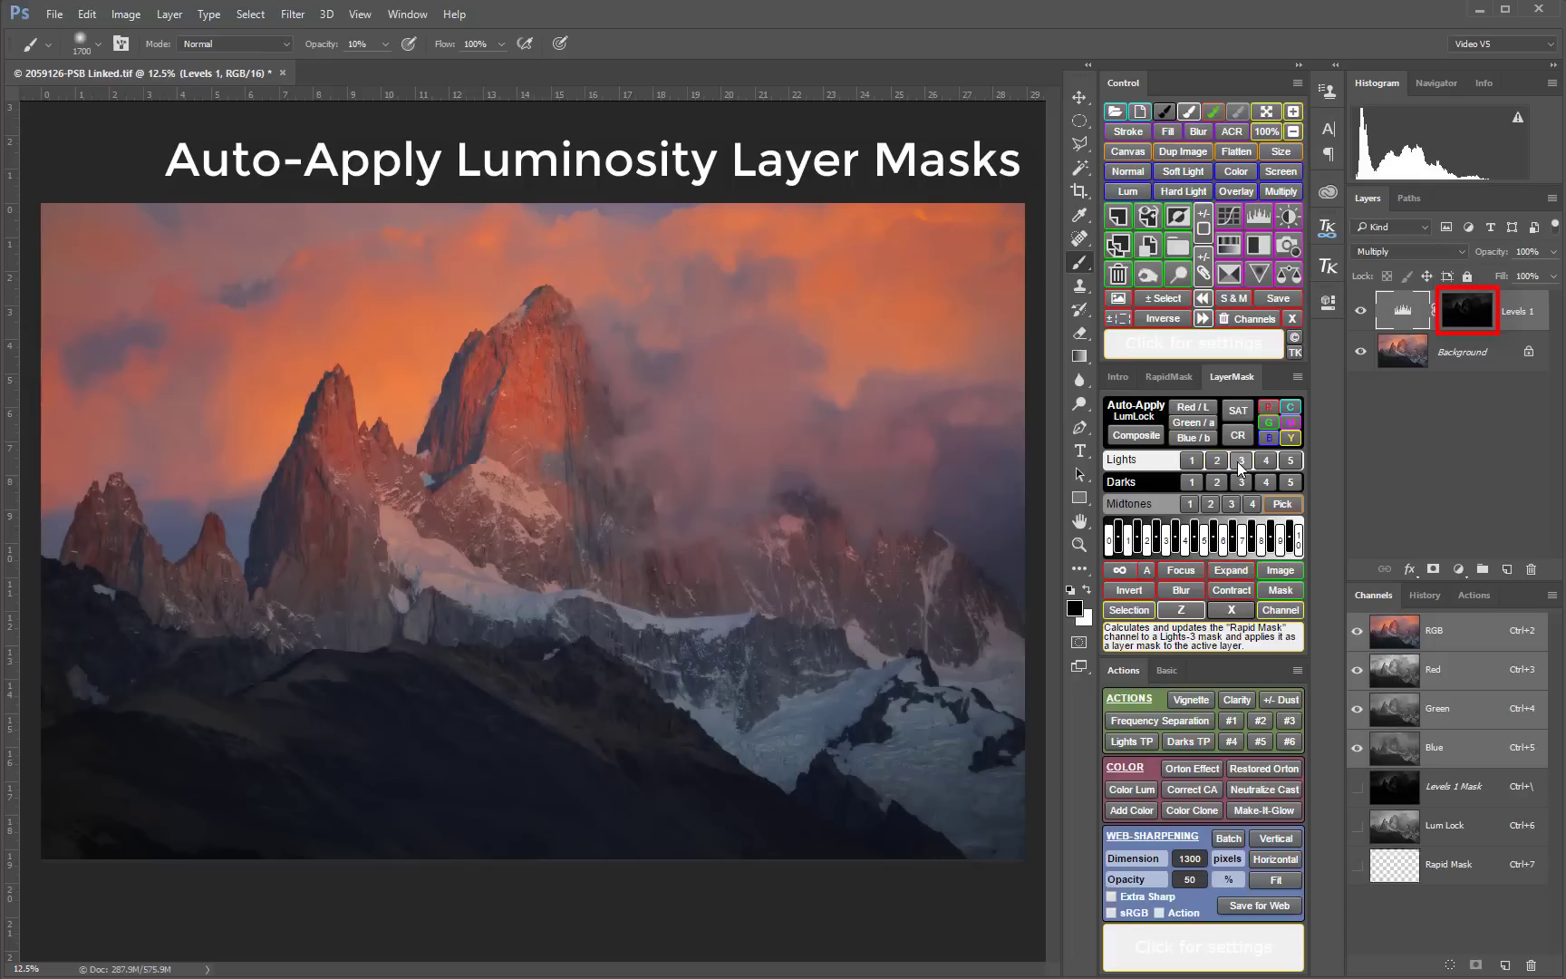
click(1258, 459)
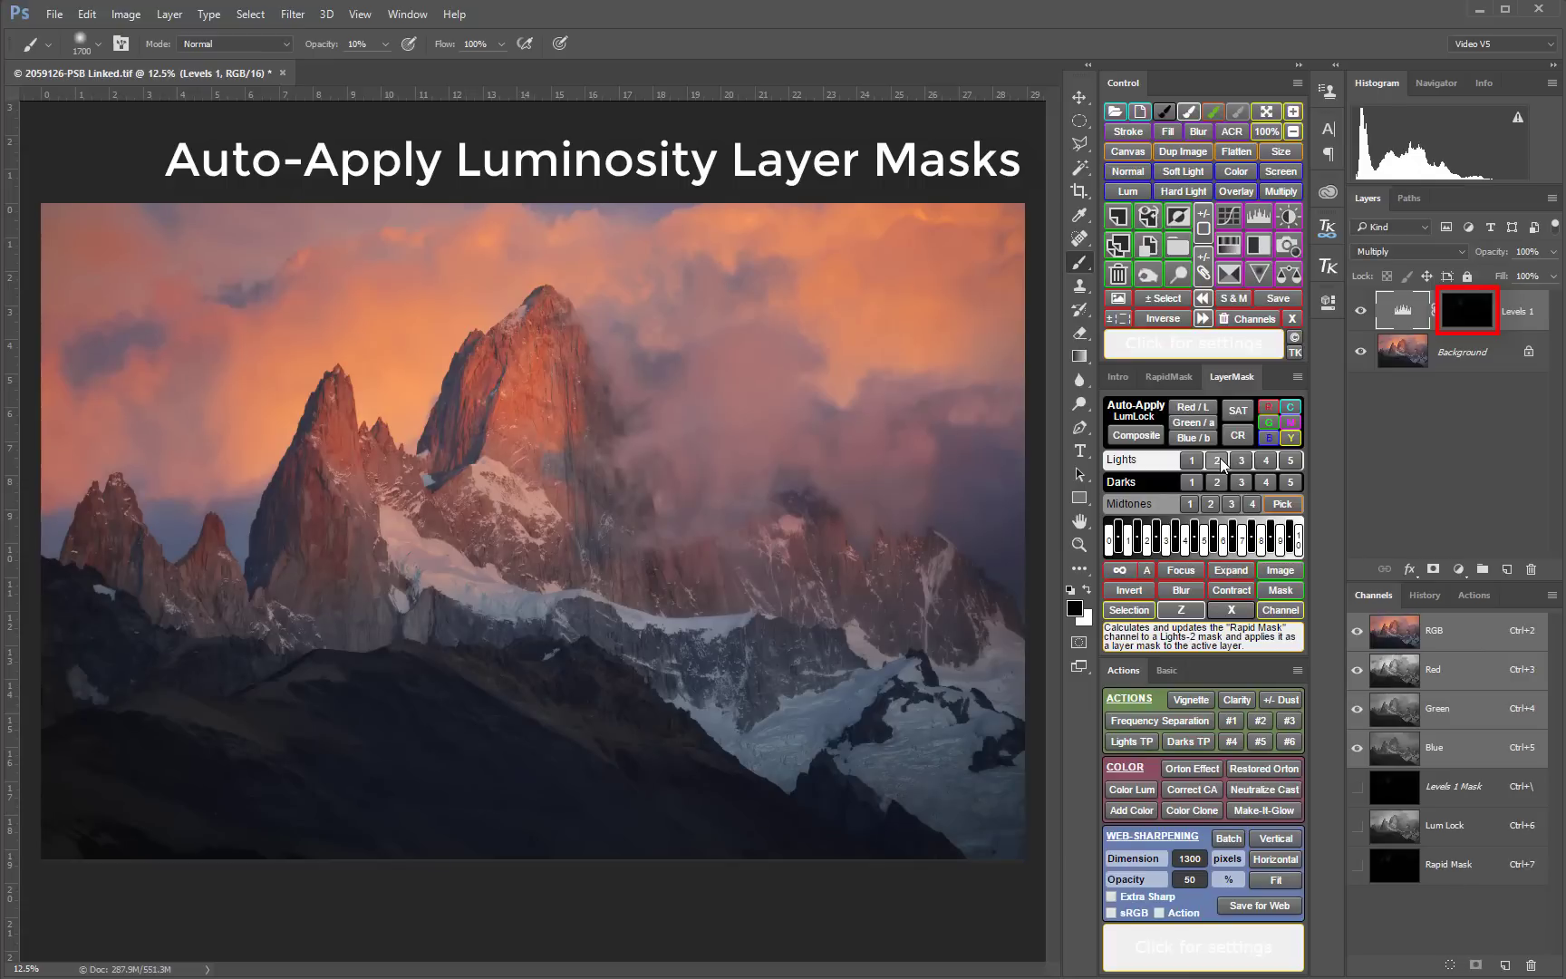
click(1220, 460)
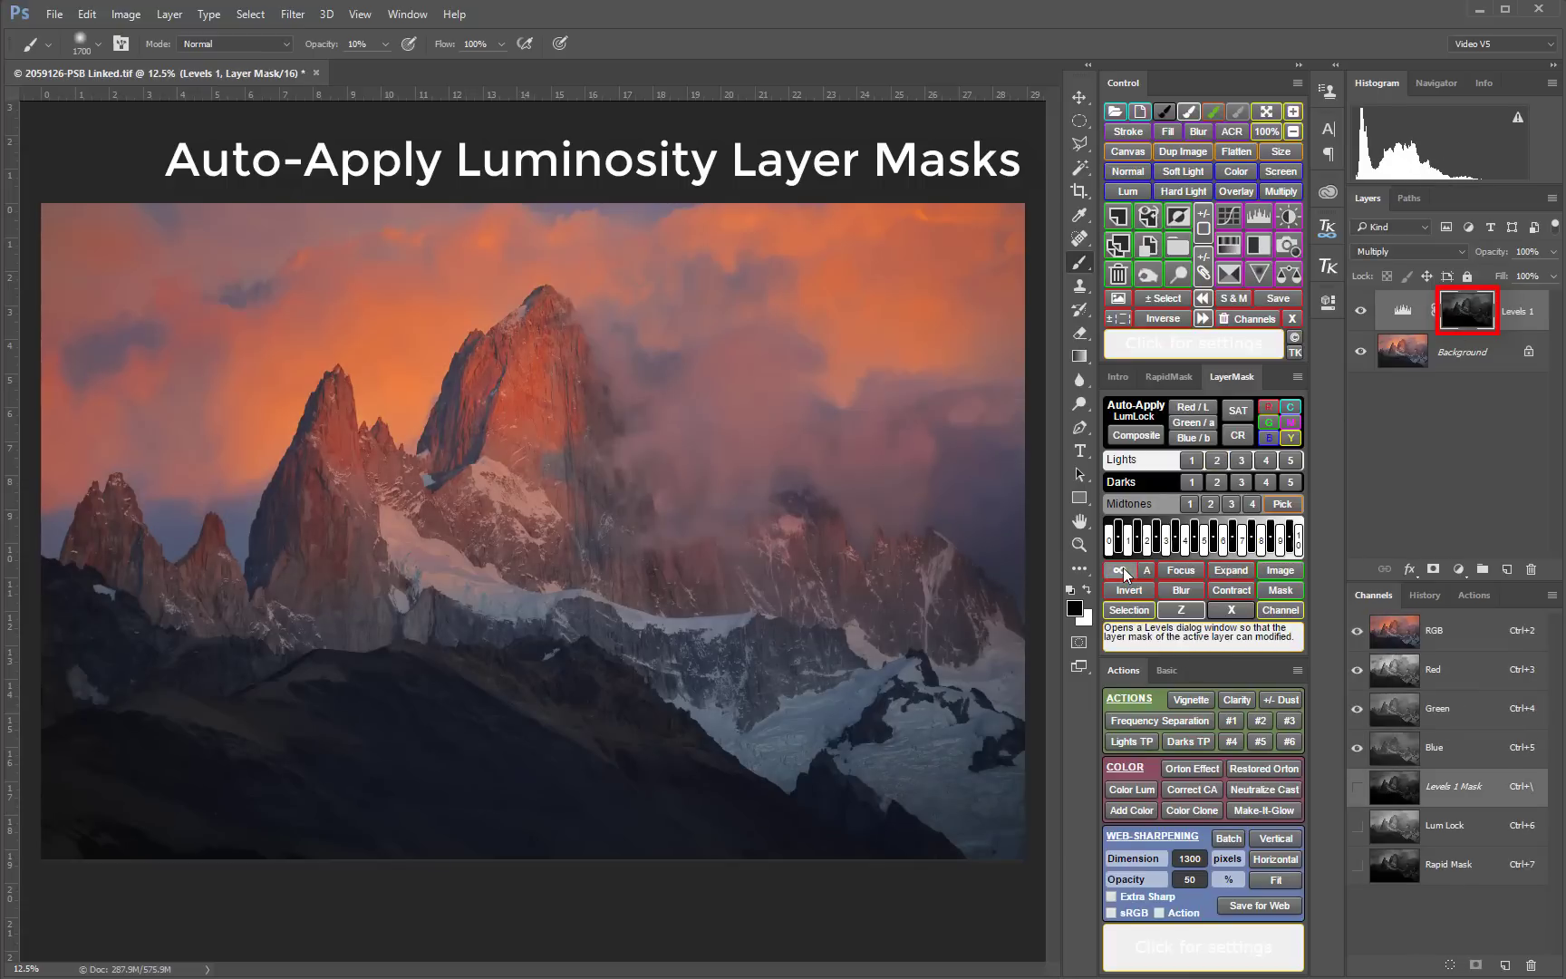
- Raise the layer mask's Levels midtones to 1.33, then show the History panel
key(ctrl+l)
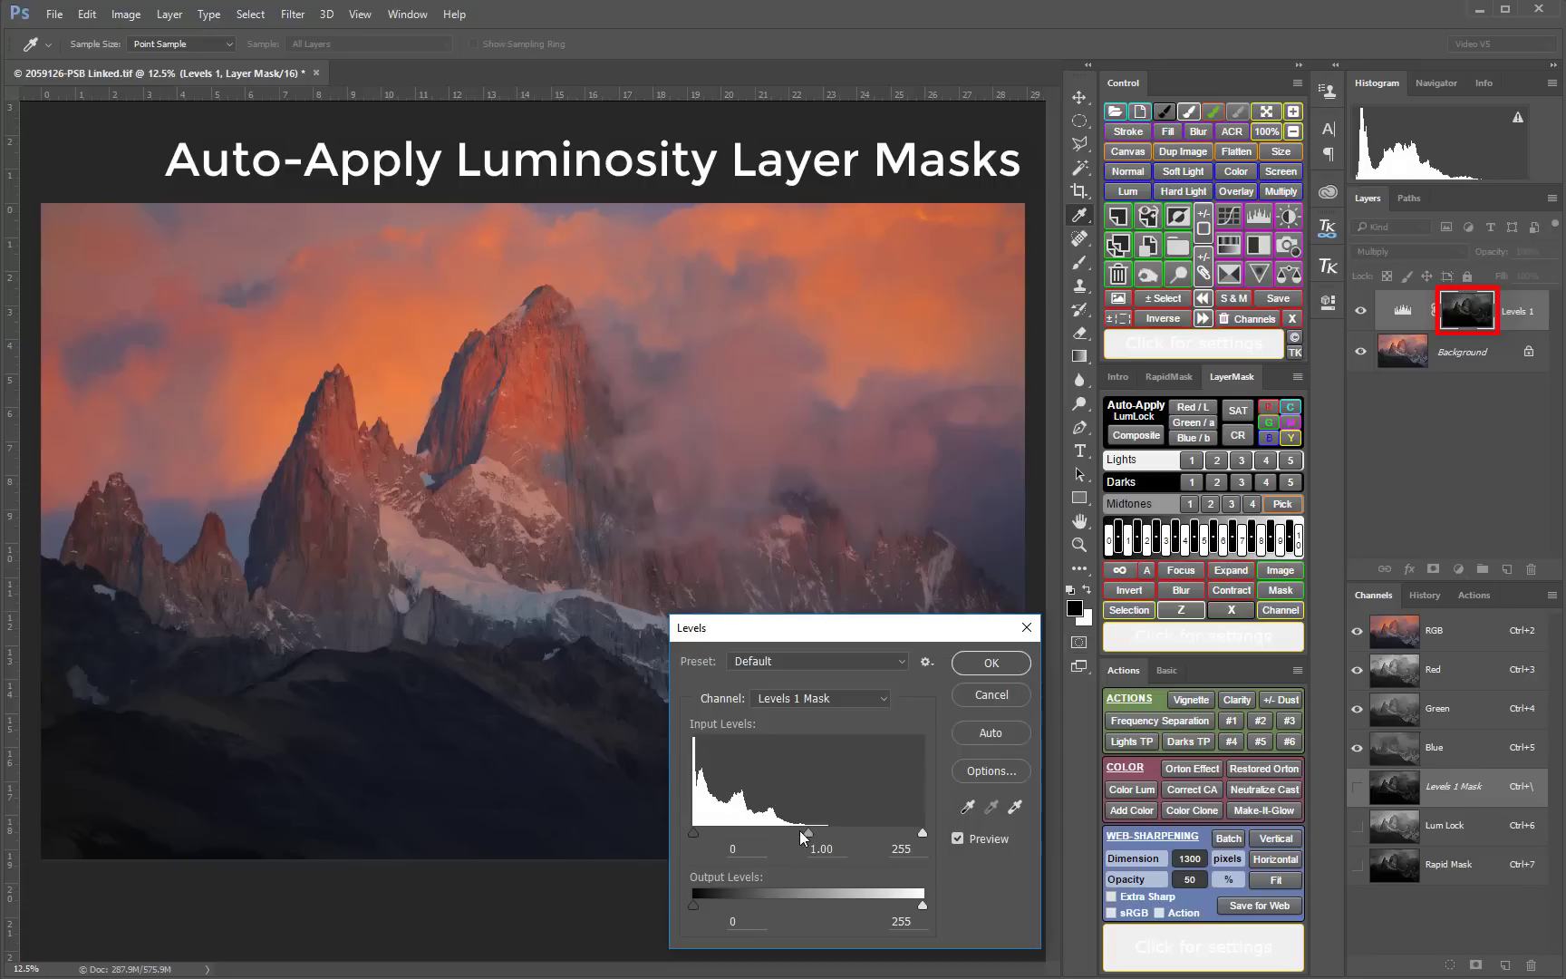
drag(807, 833, 784, 875)
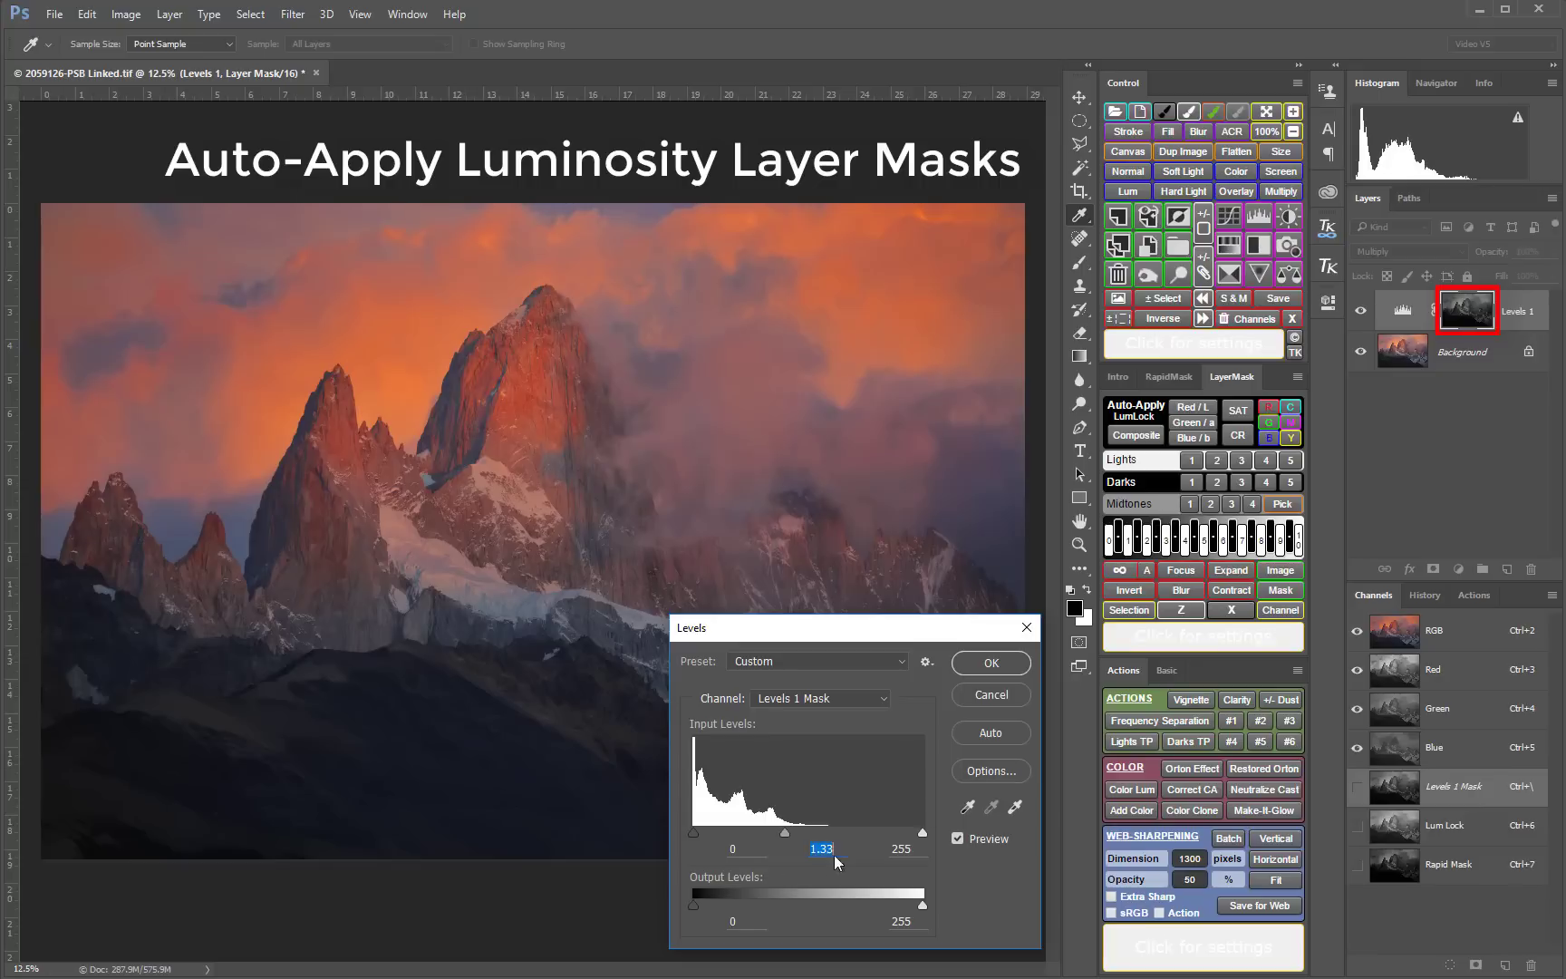
click(996, 694)
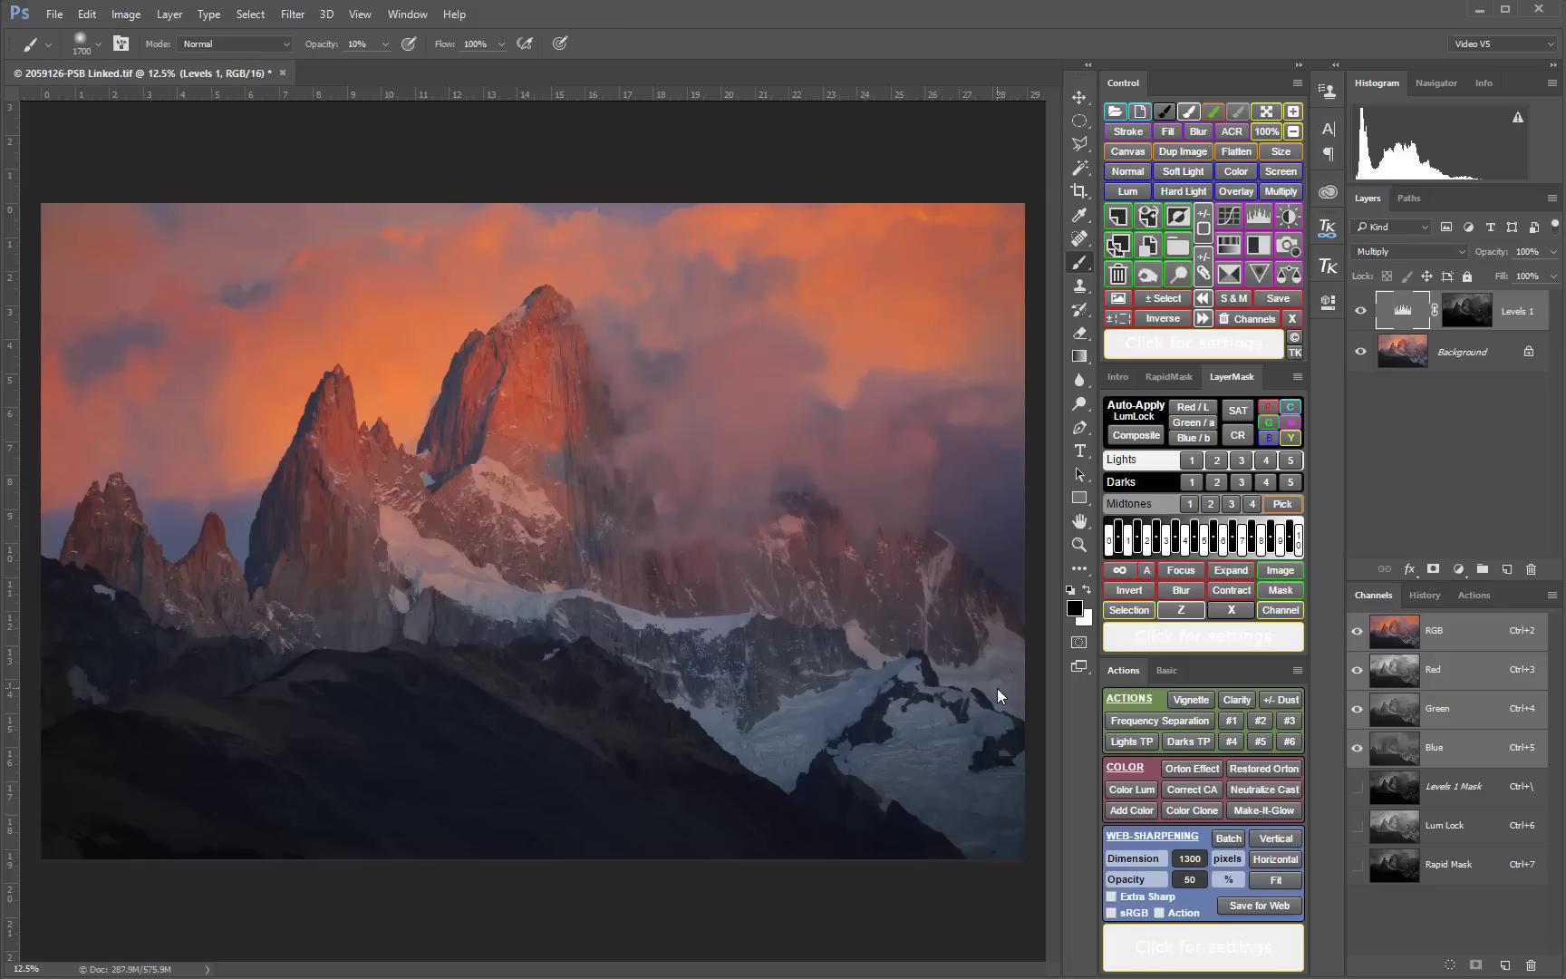
click(1421, 595)
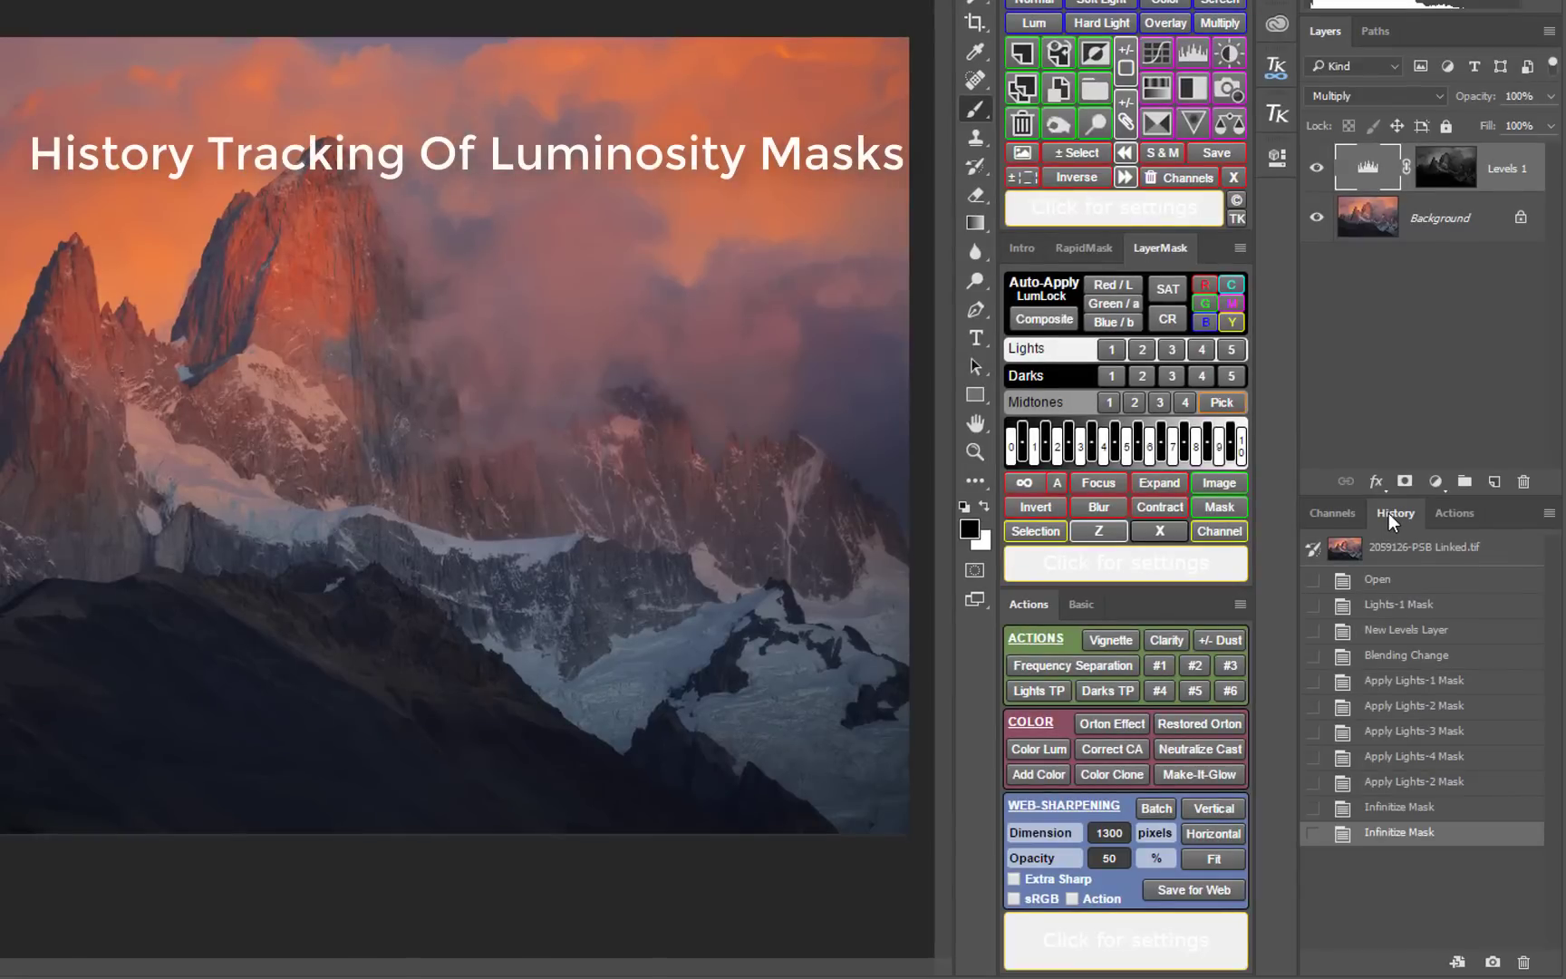
- In RapidMask, apply Lum Lock Composite, show the Darks-2 mask, and convert it to a Focus mask
click(1102, 246)
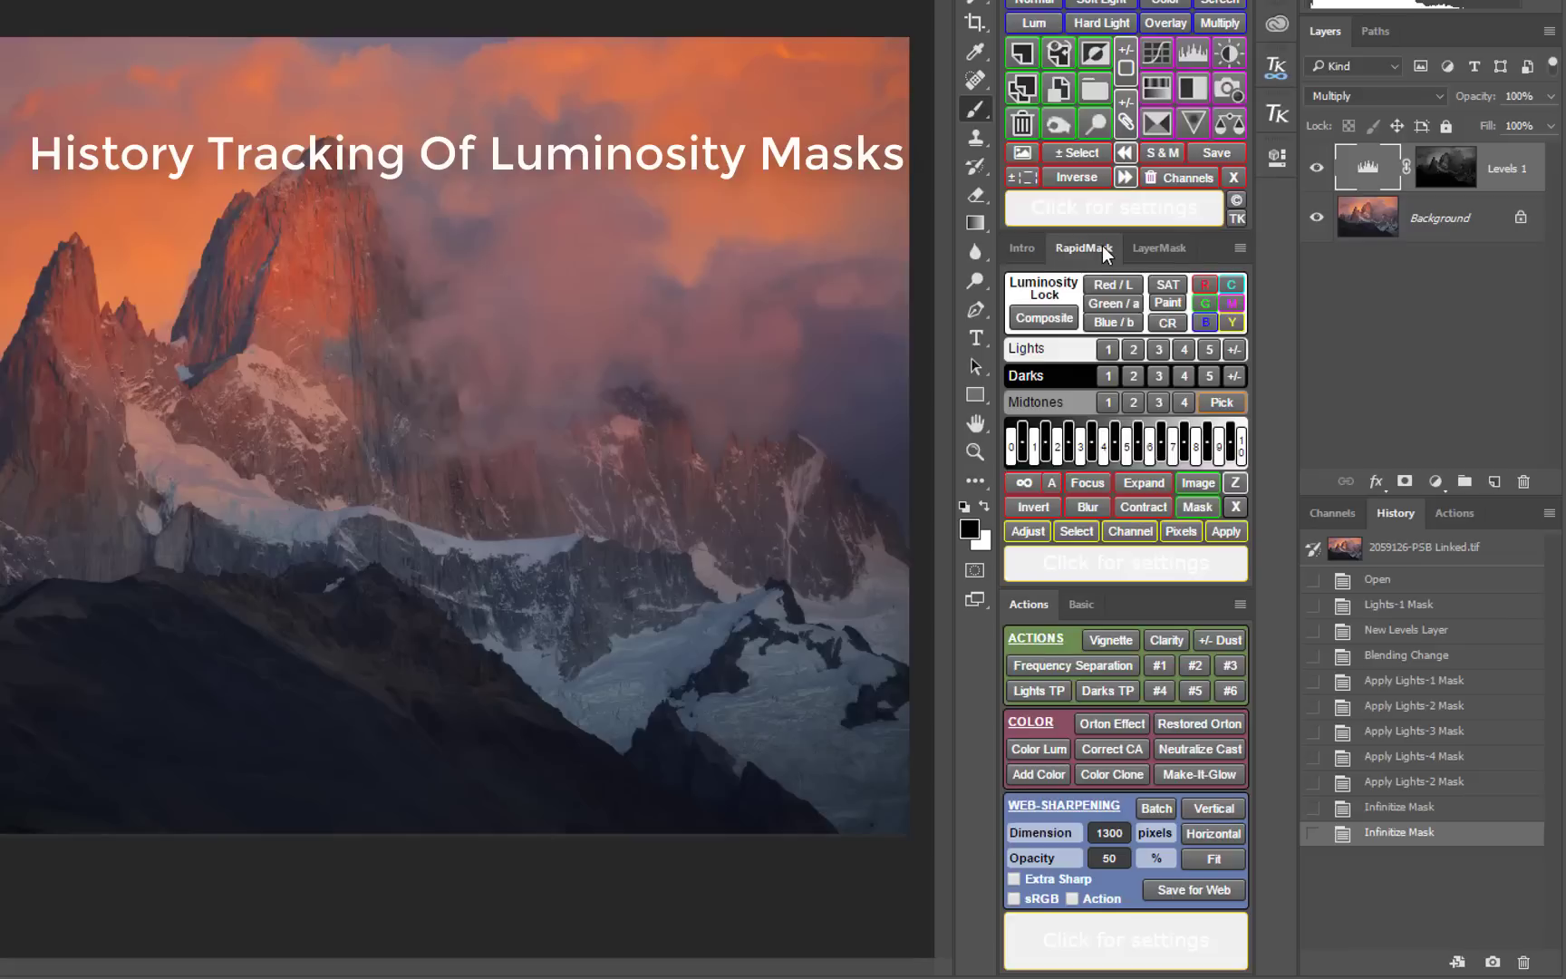
click(1061, 320)
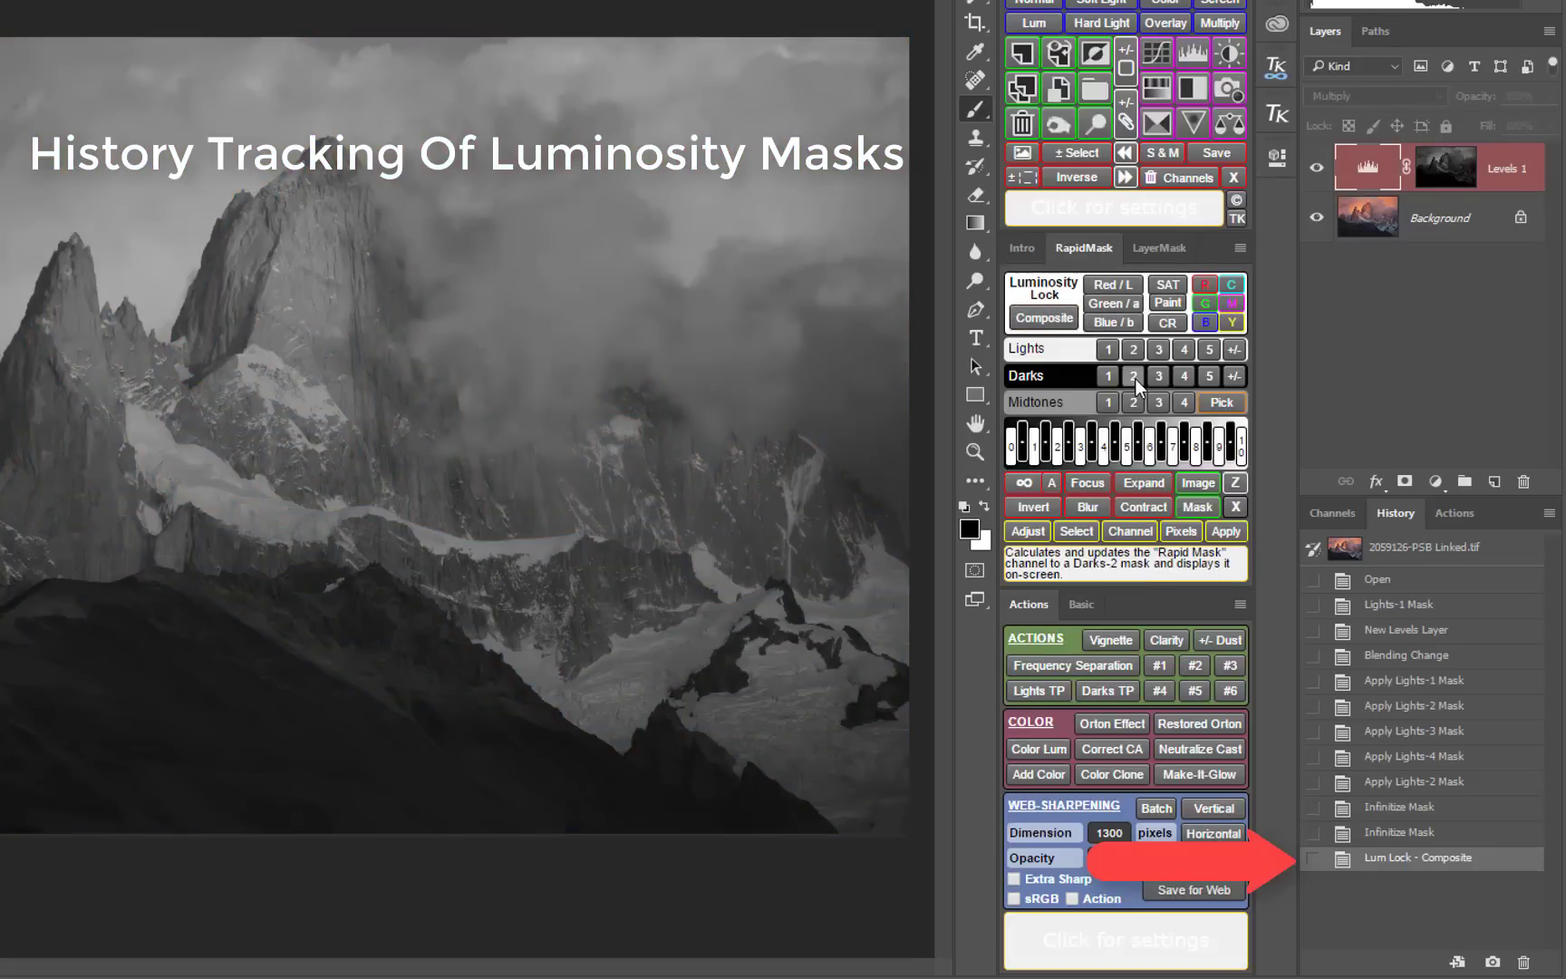
click(1134, 378)
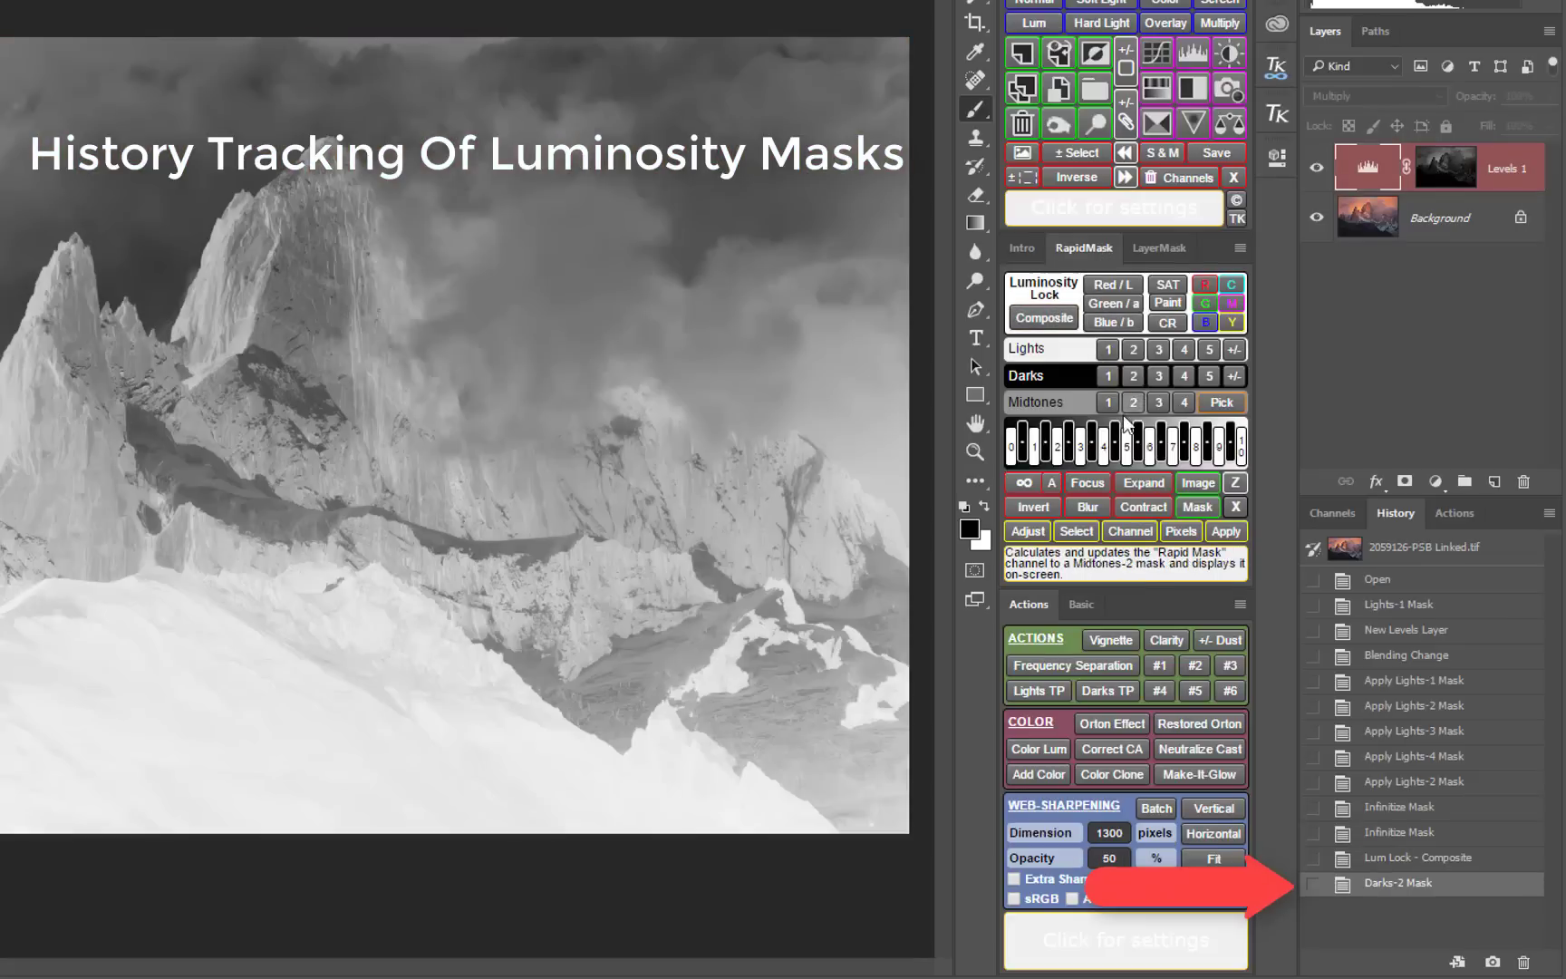
click(1102, 478)
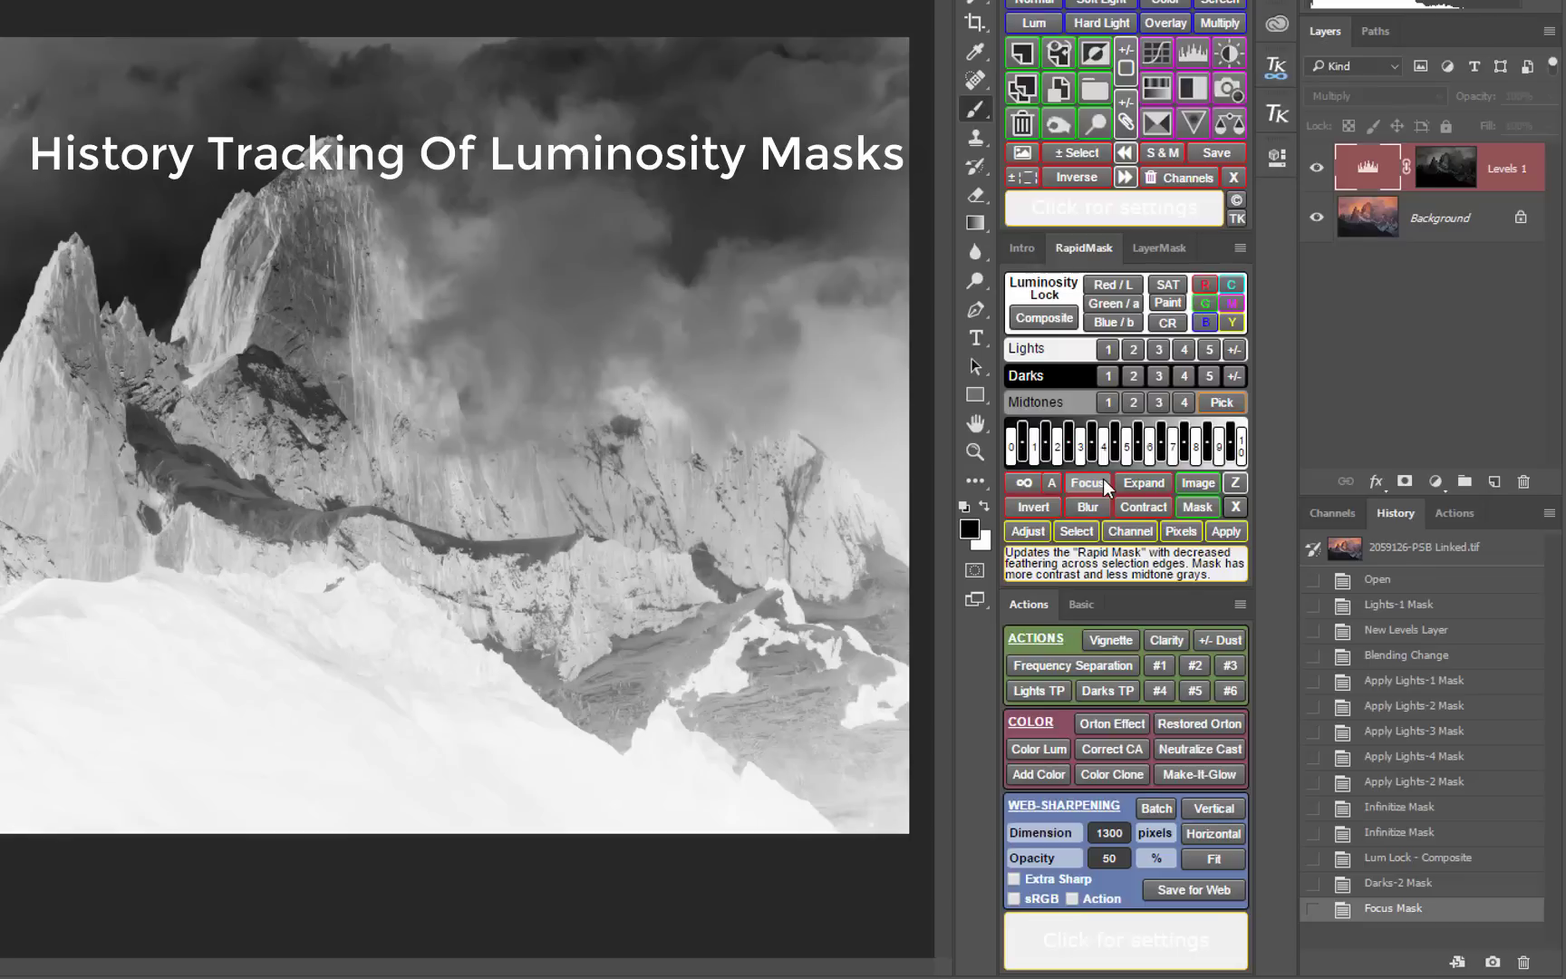
- Build a Pick Zone mask from the orange peak's colour, then delete the Levels 1 layer
click(1224, 403)
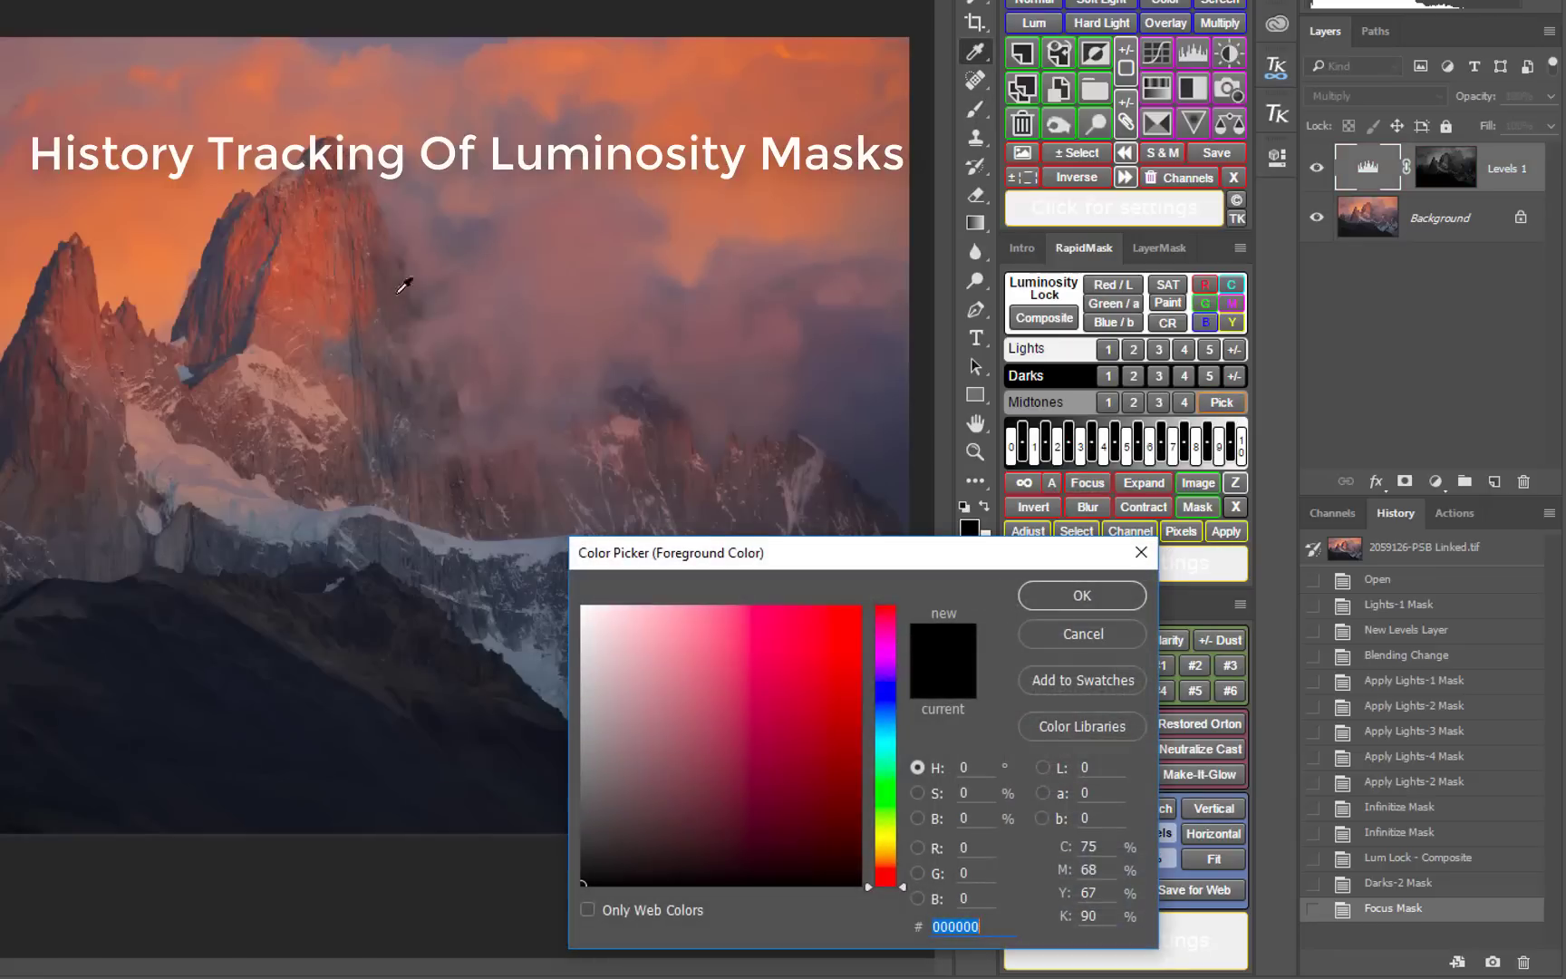
click(315, 241)
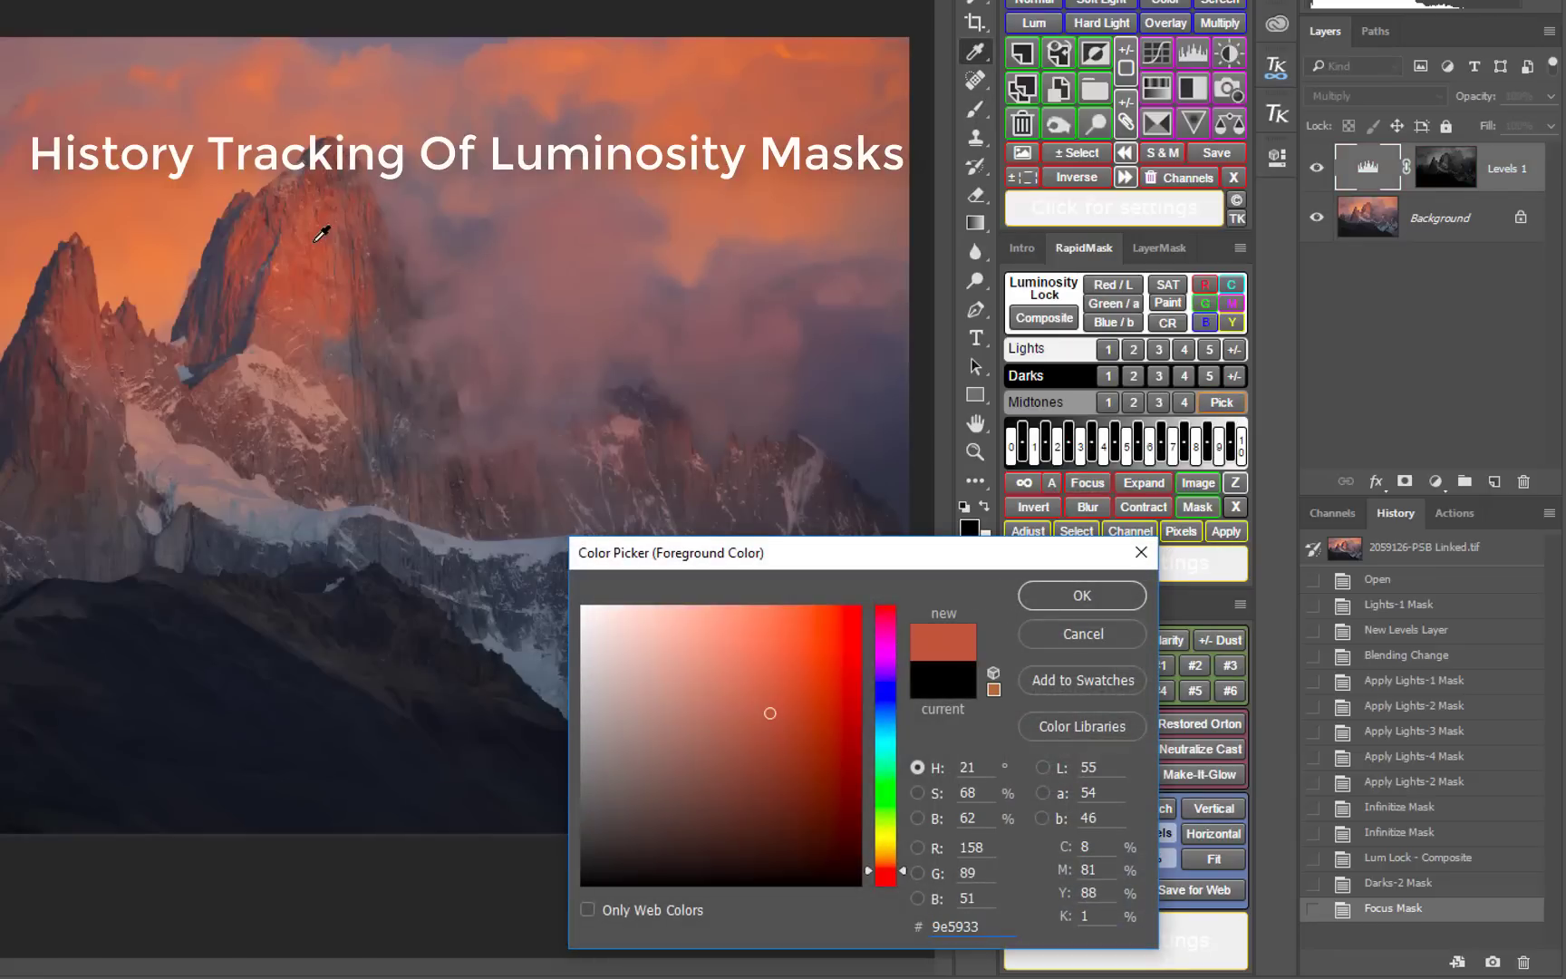
click(1130, 589)
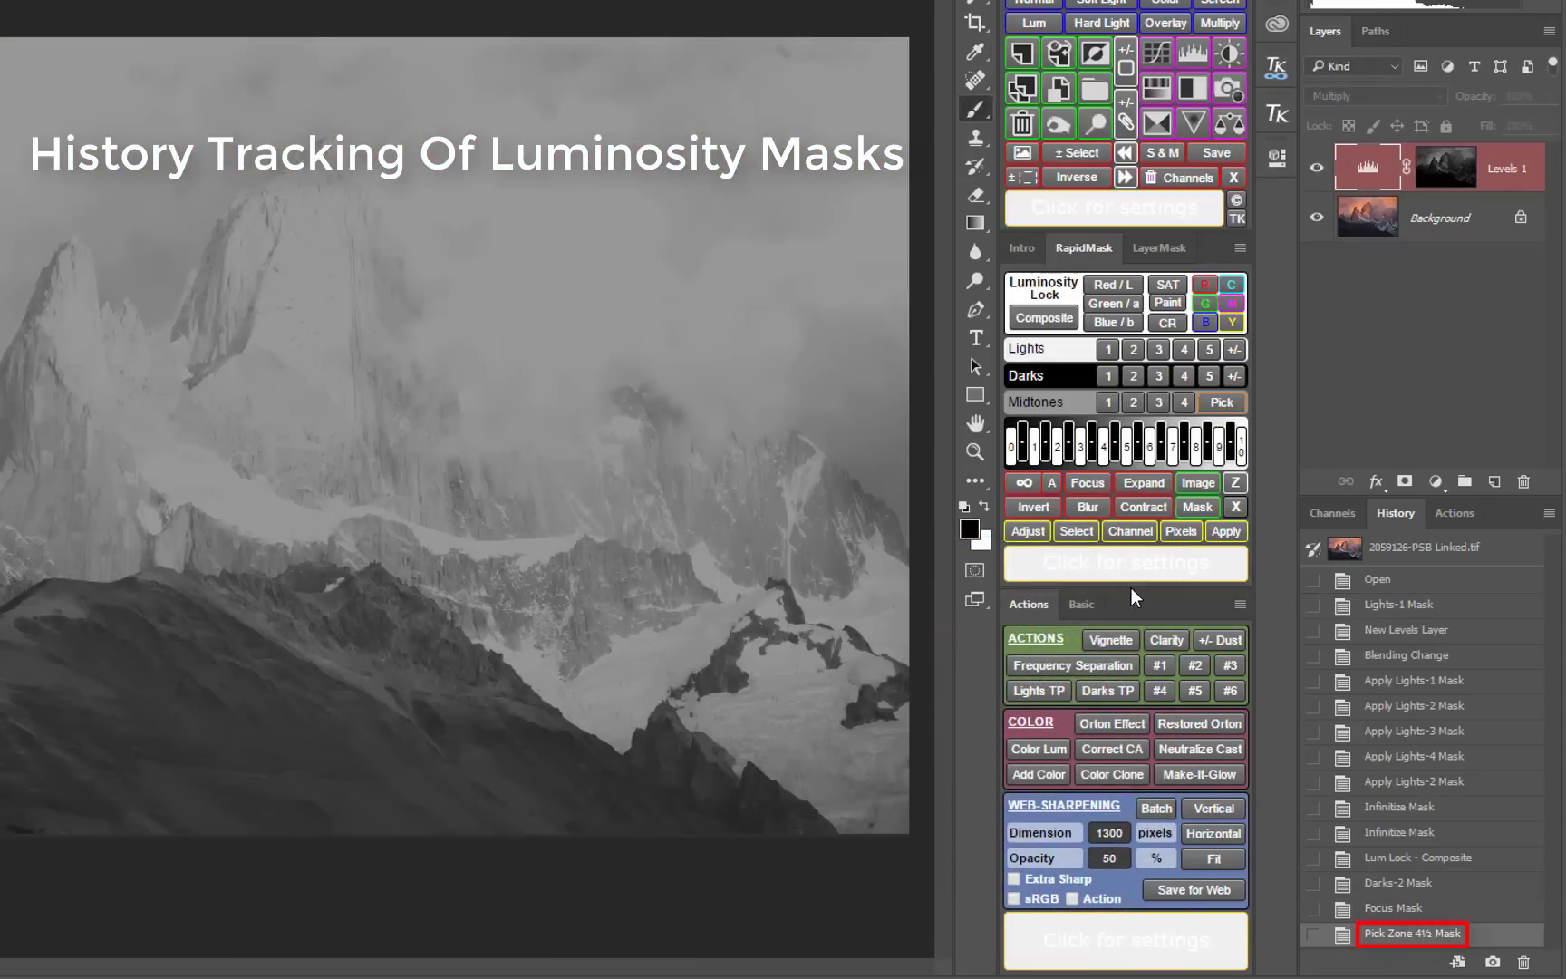
click(1316, 515)
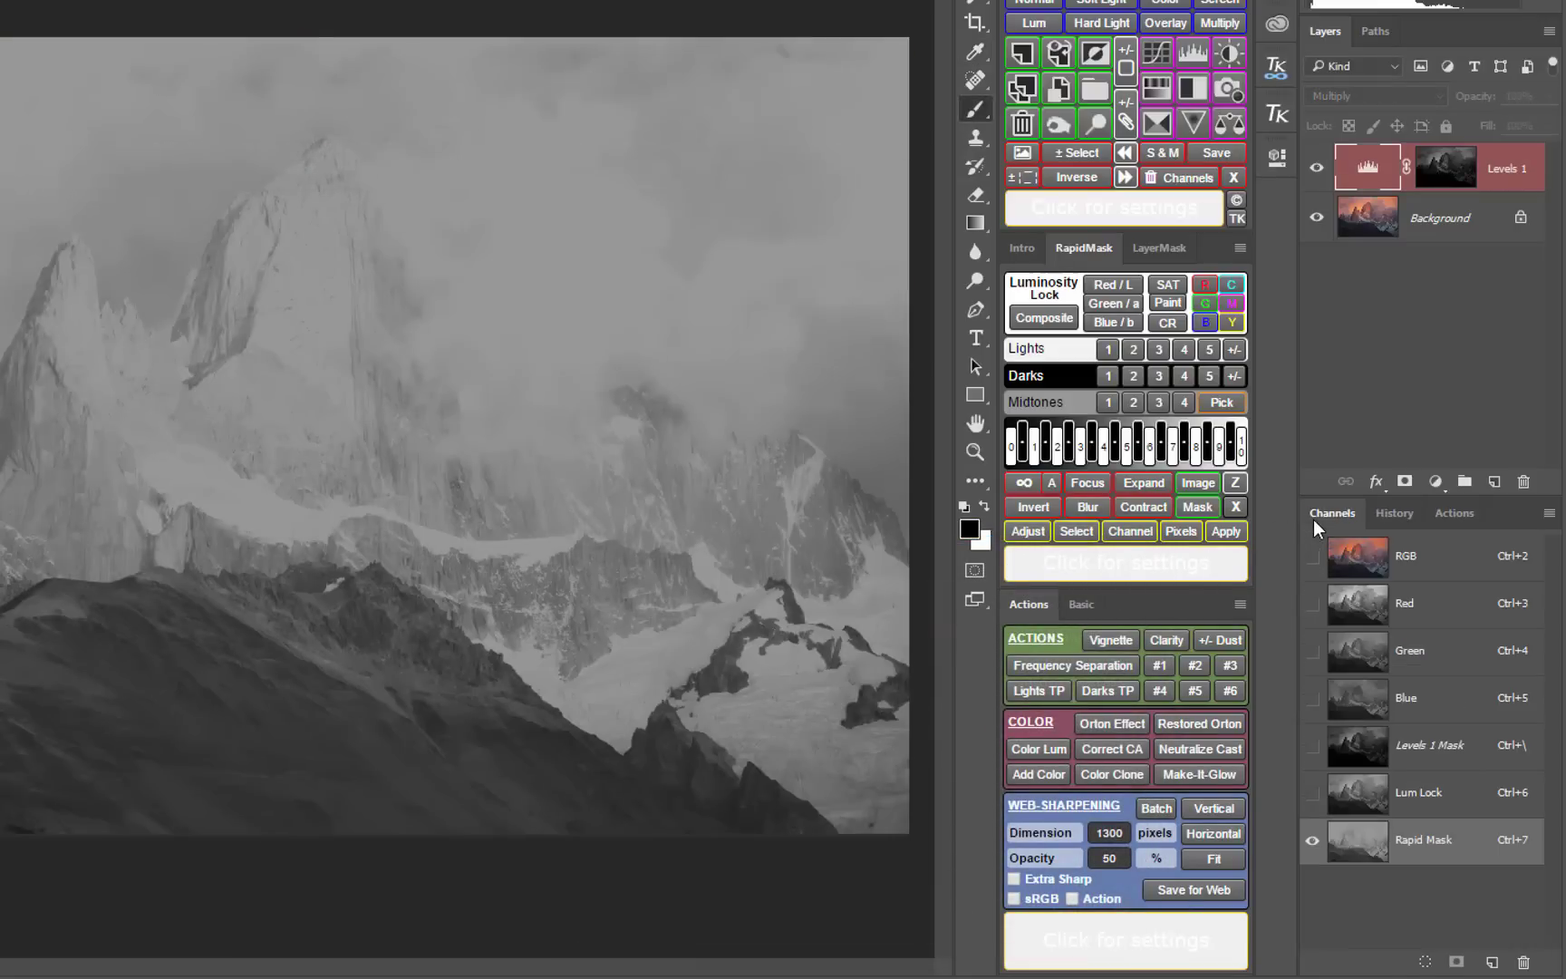
click(1028, 127)
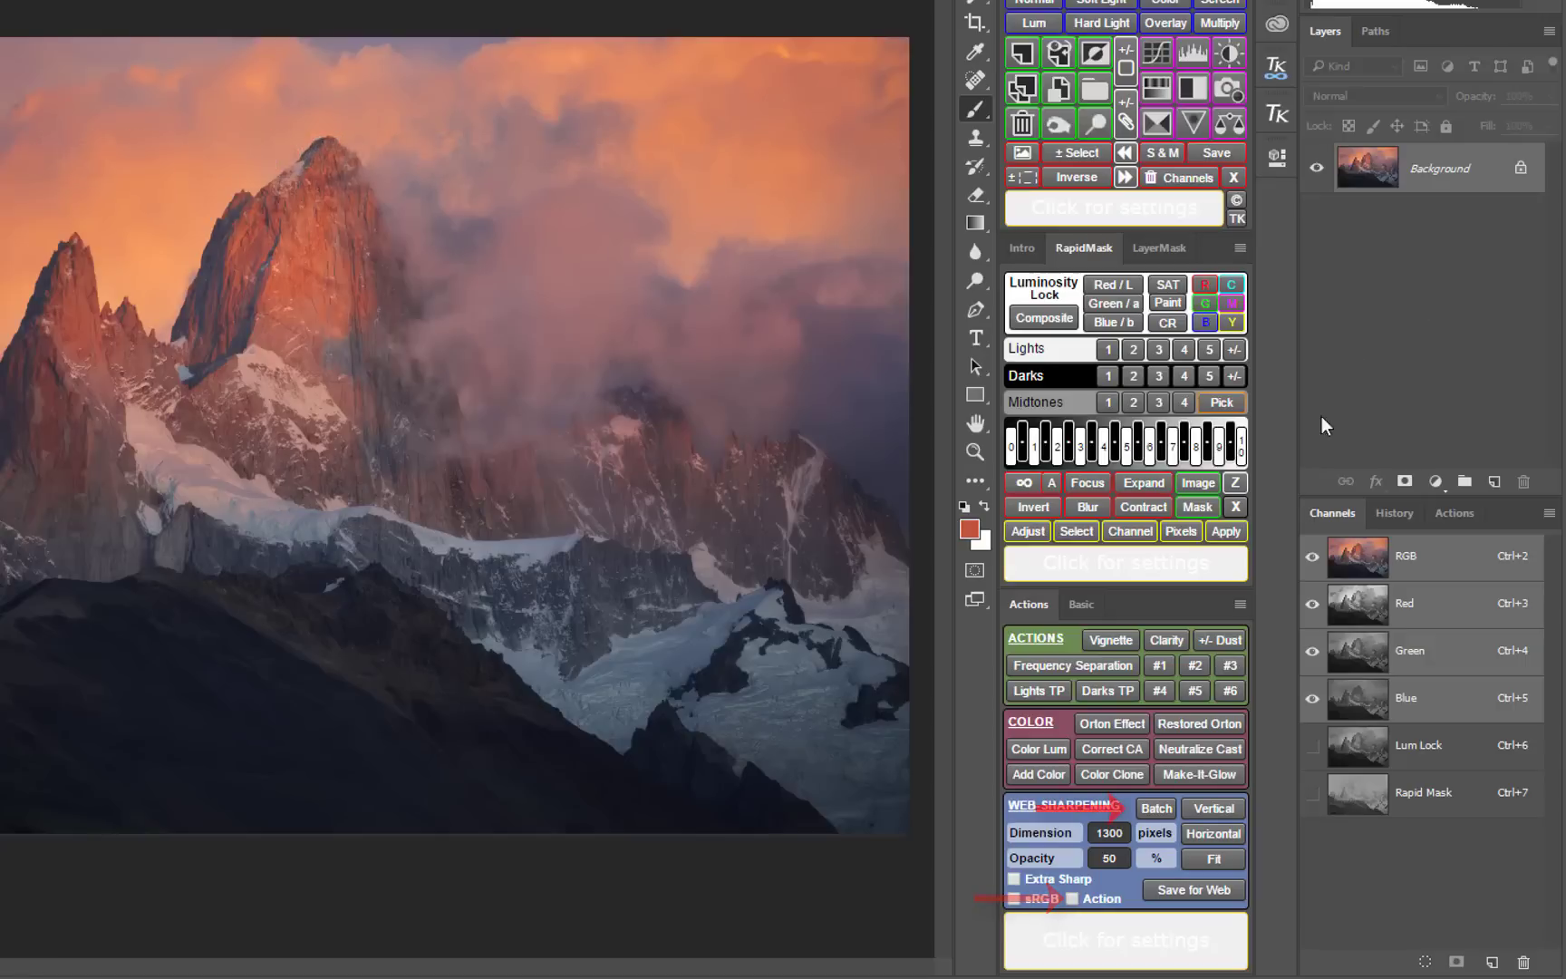
click(1157, 810)
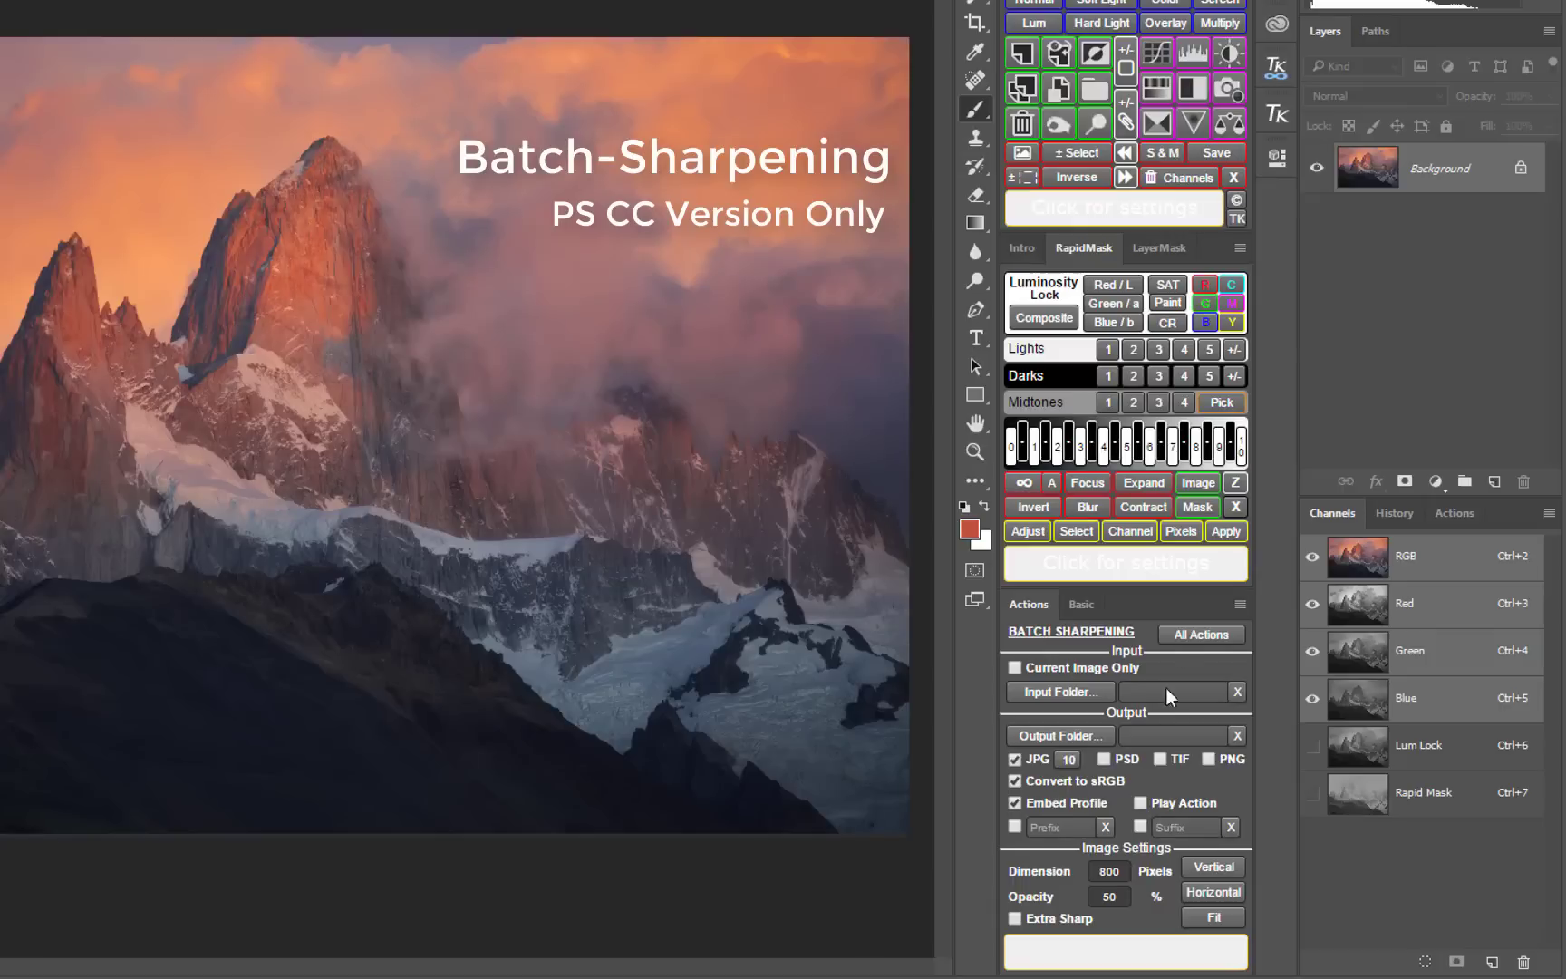
click(1182, 637)
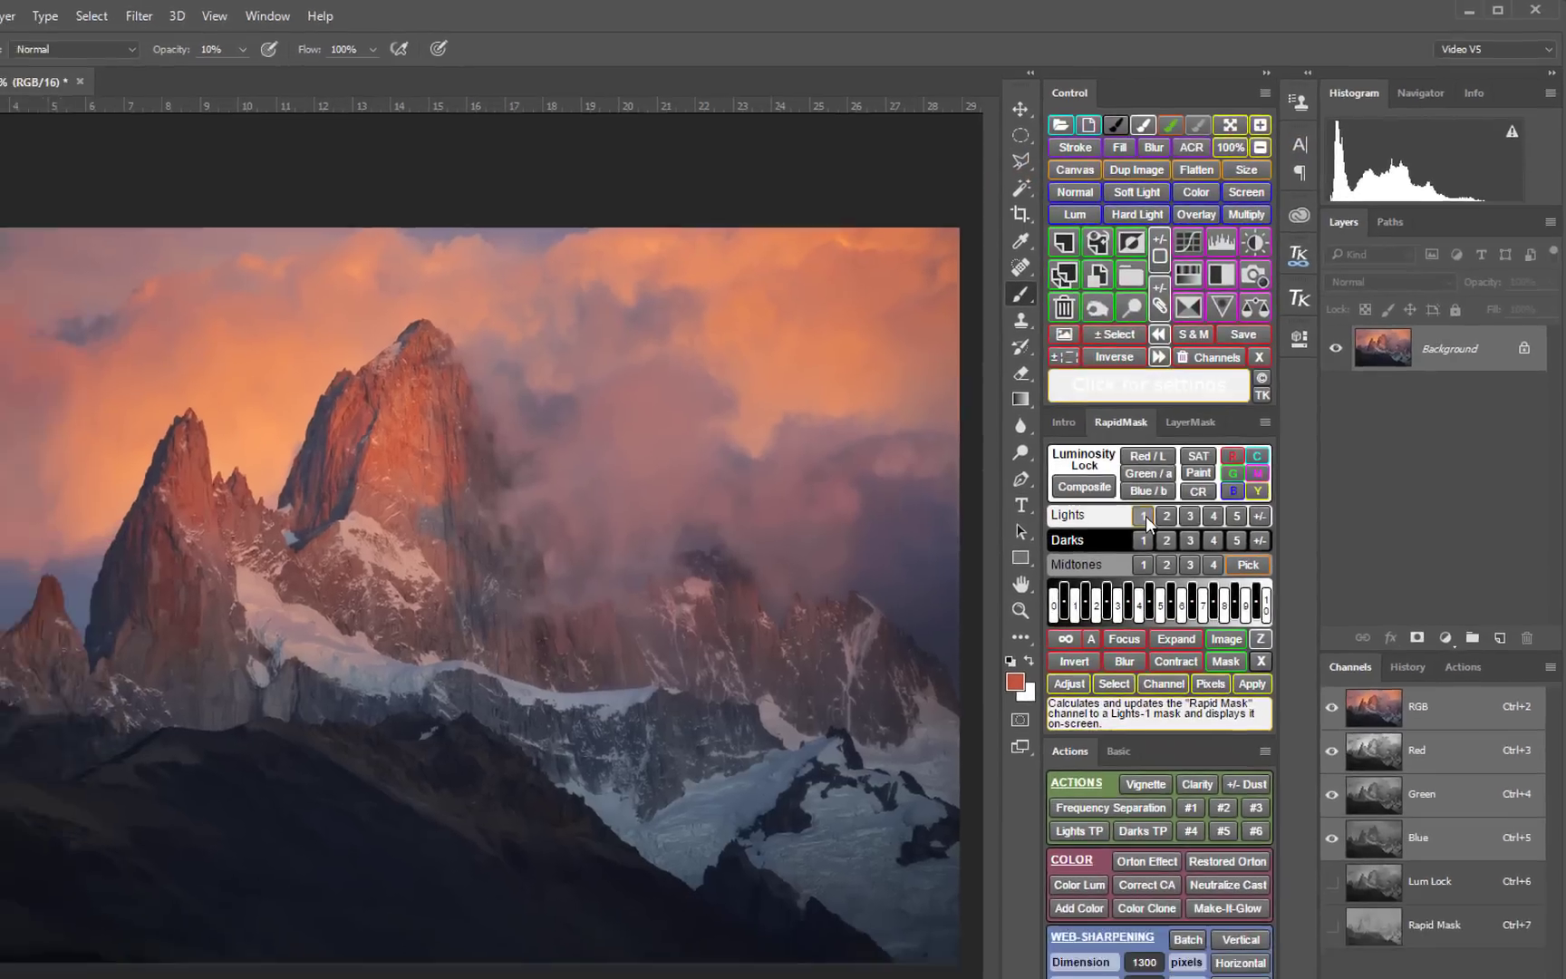
- Load a Lights-1 selection and preview it infinitized with the Levels white point at 177
click(1107, 559)
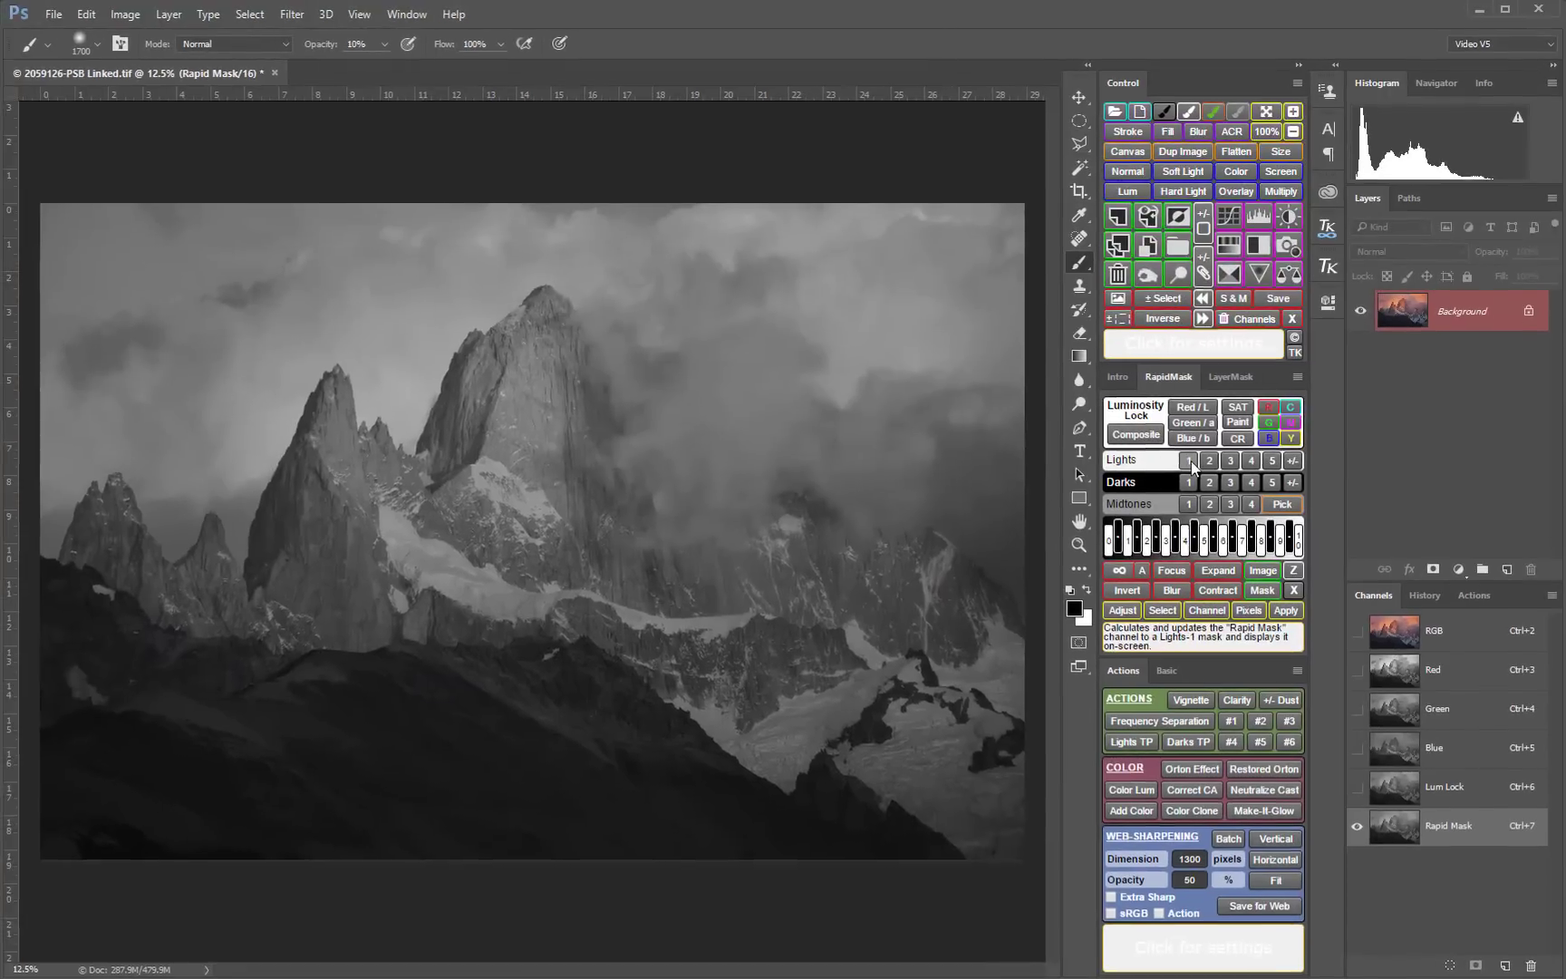
click(1163, 610)
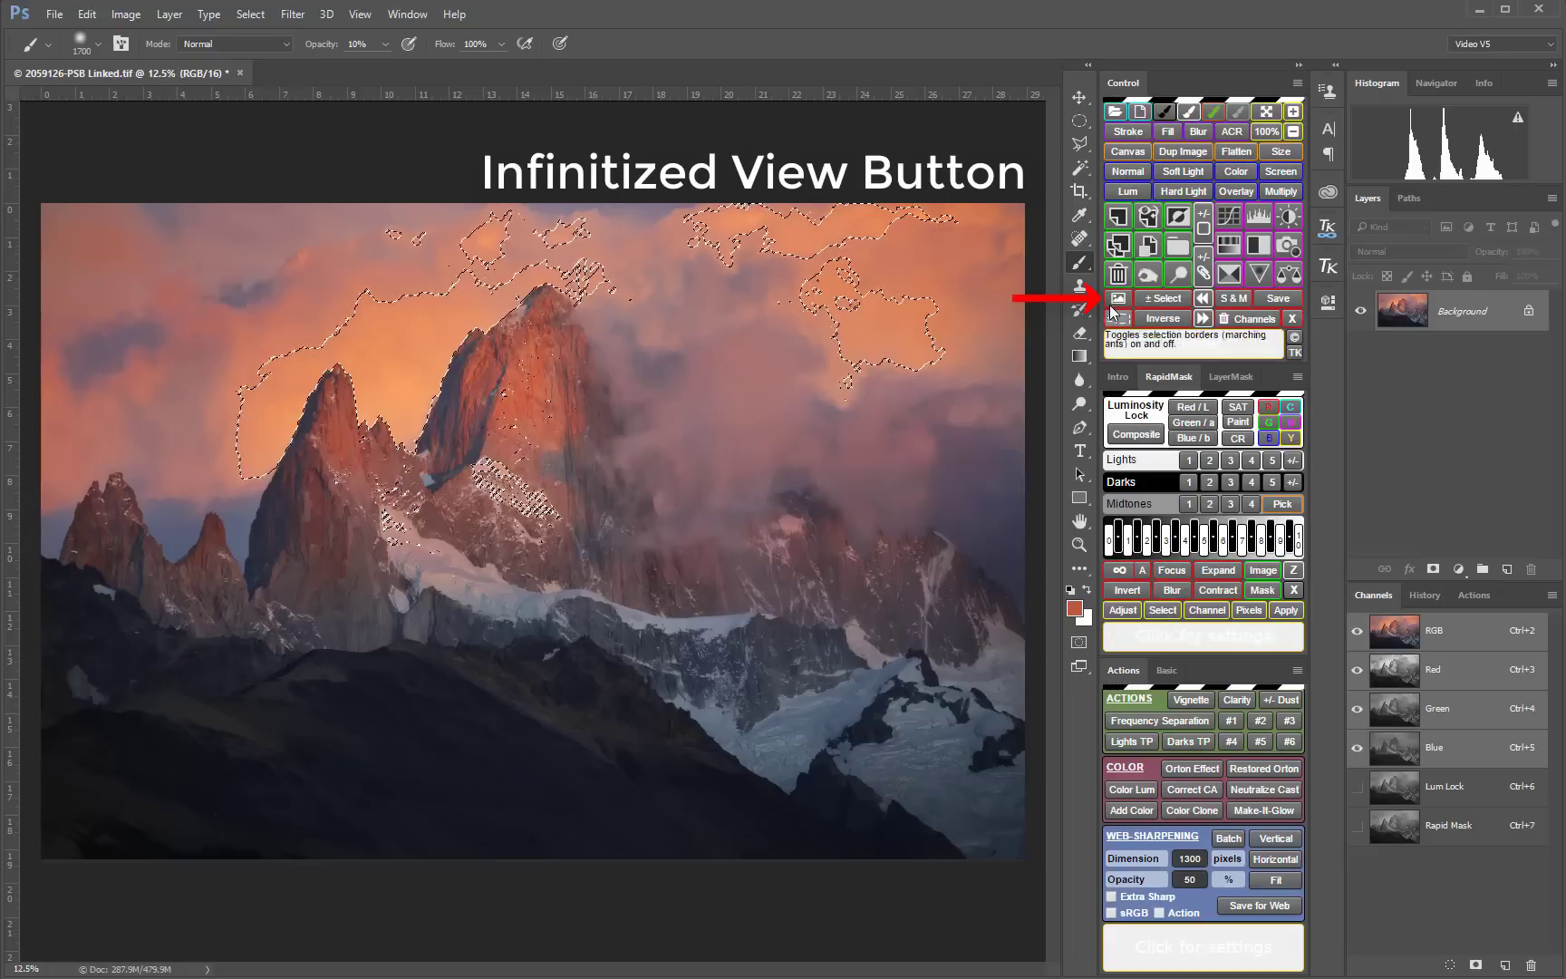
click(1117, 299)
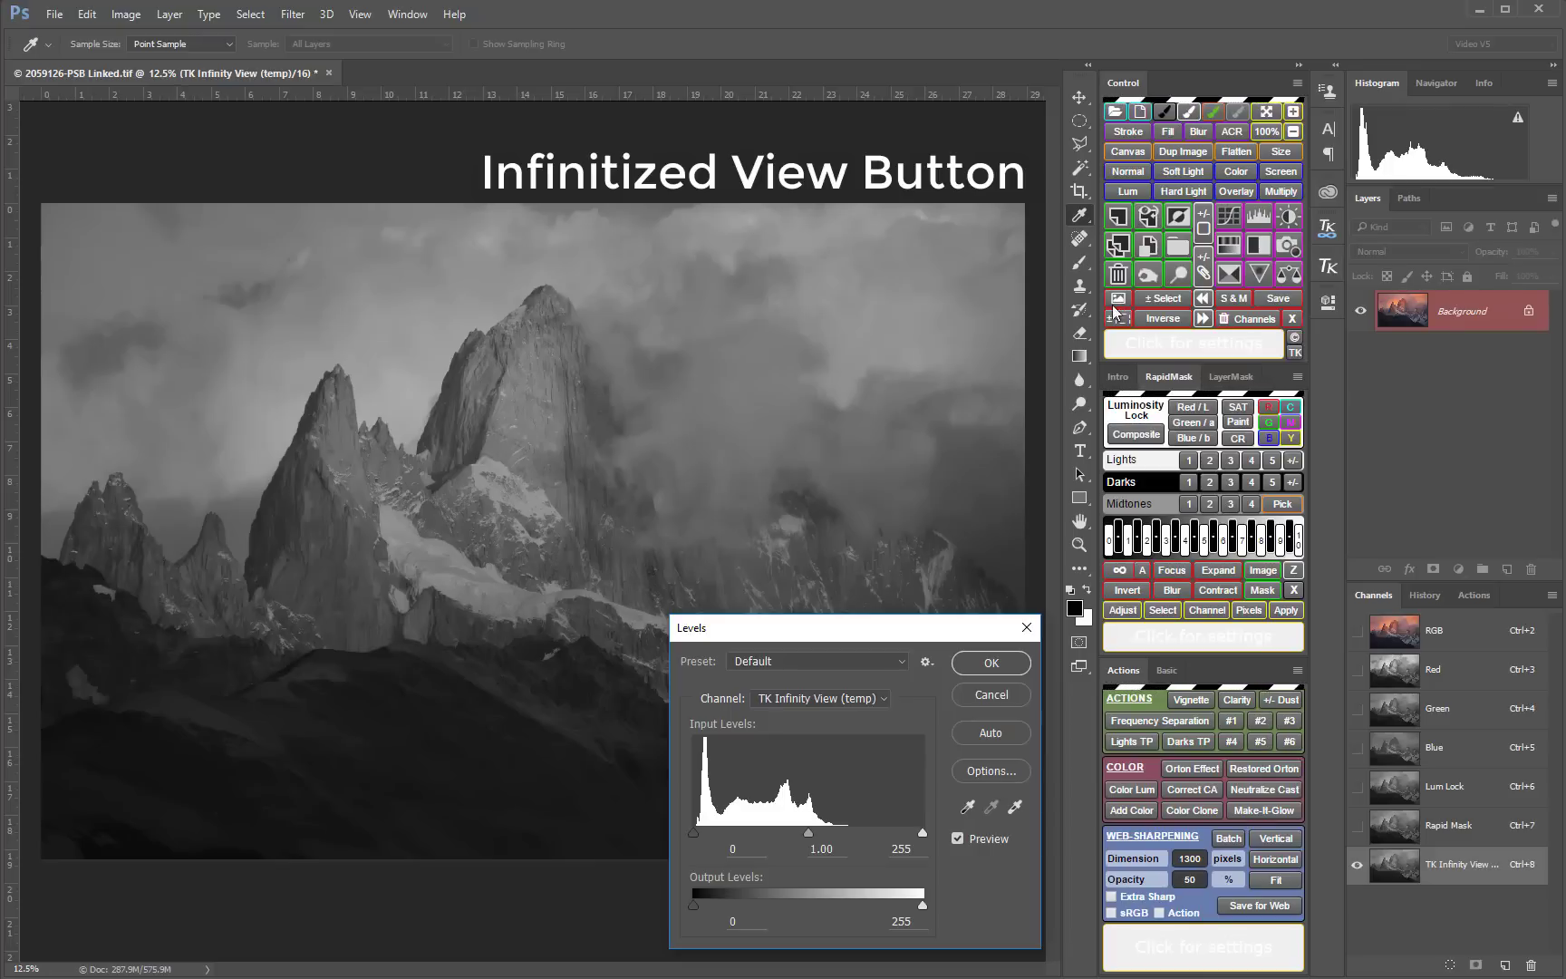
drag(923, 831, 790, 831)
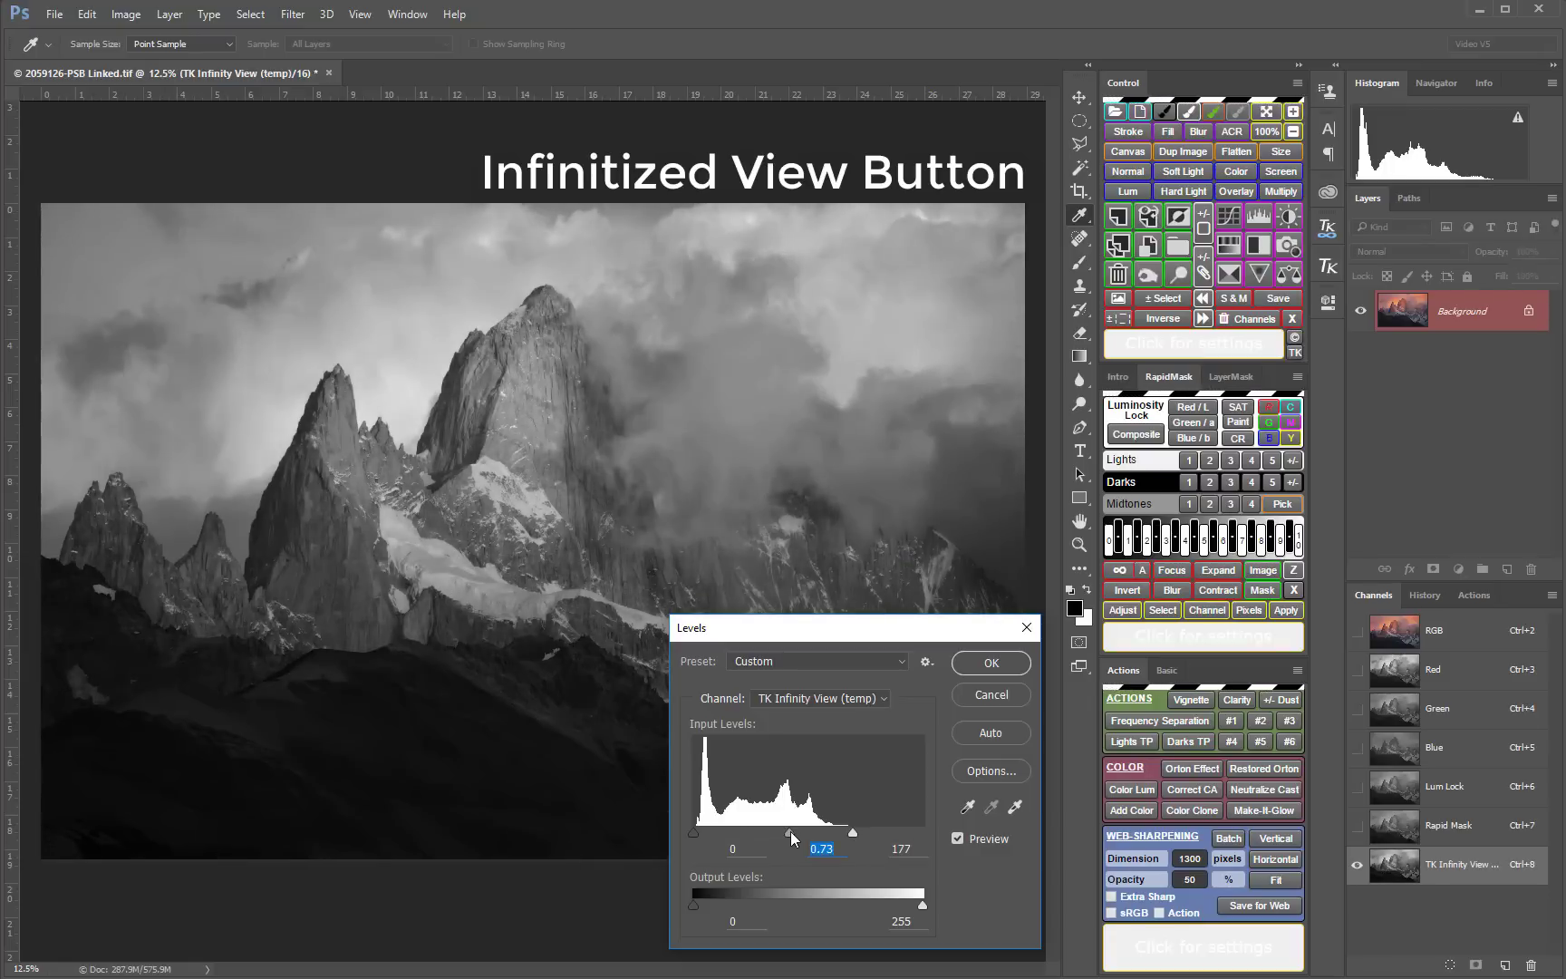
key(Return)
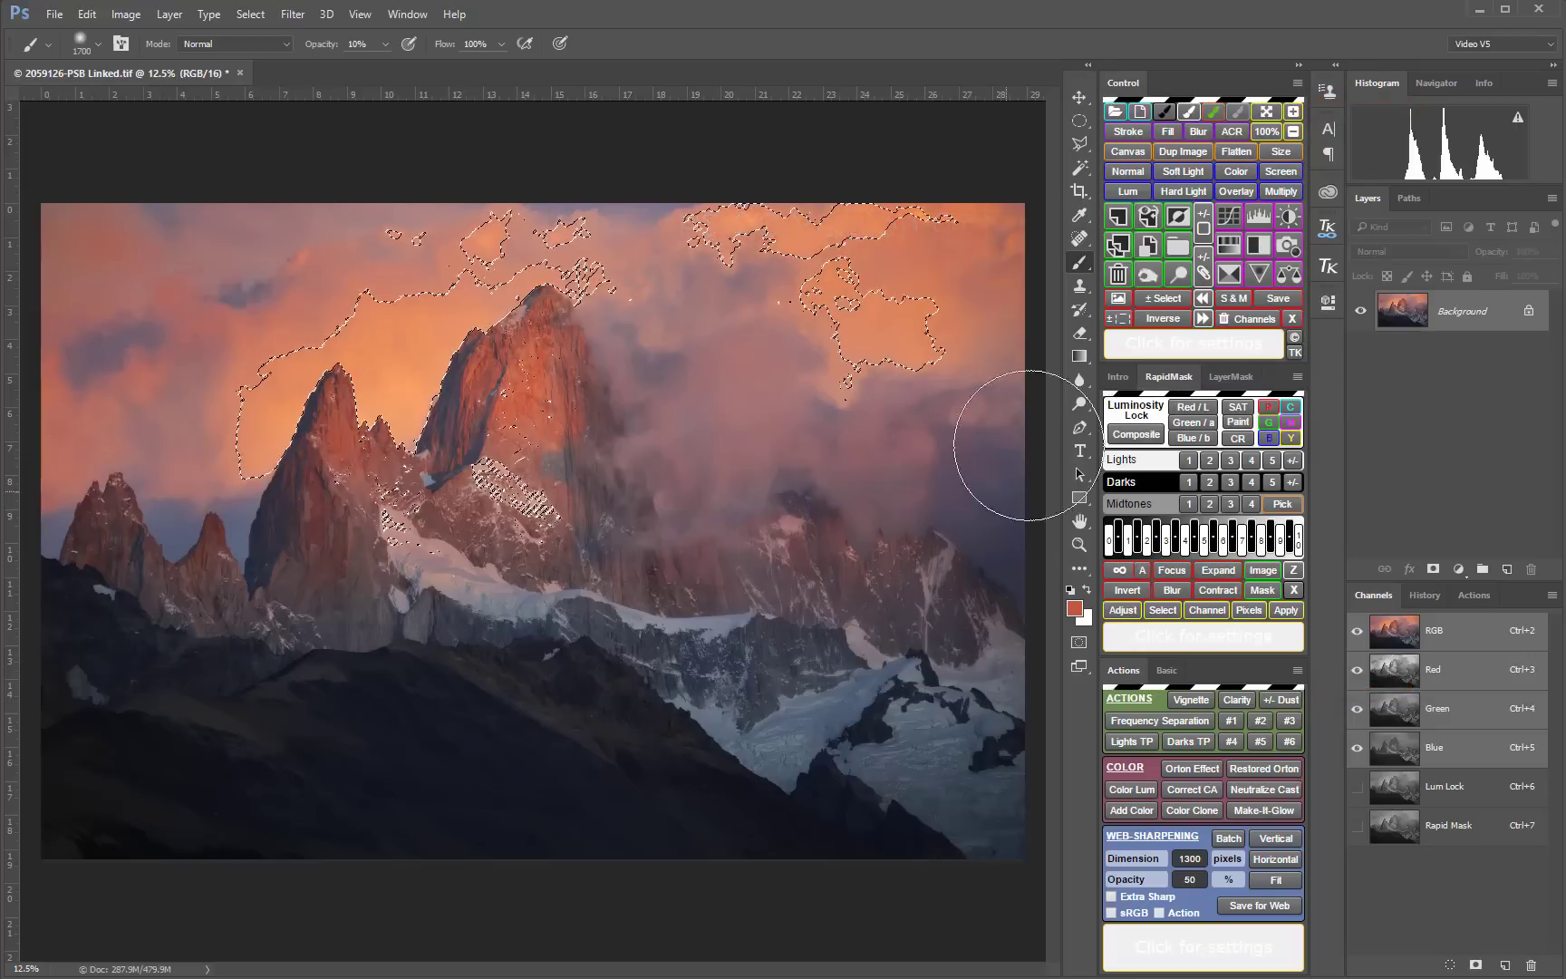
- Deselect using the ± Select button in the Control panel
click(1166, 302)
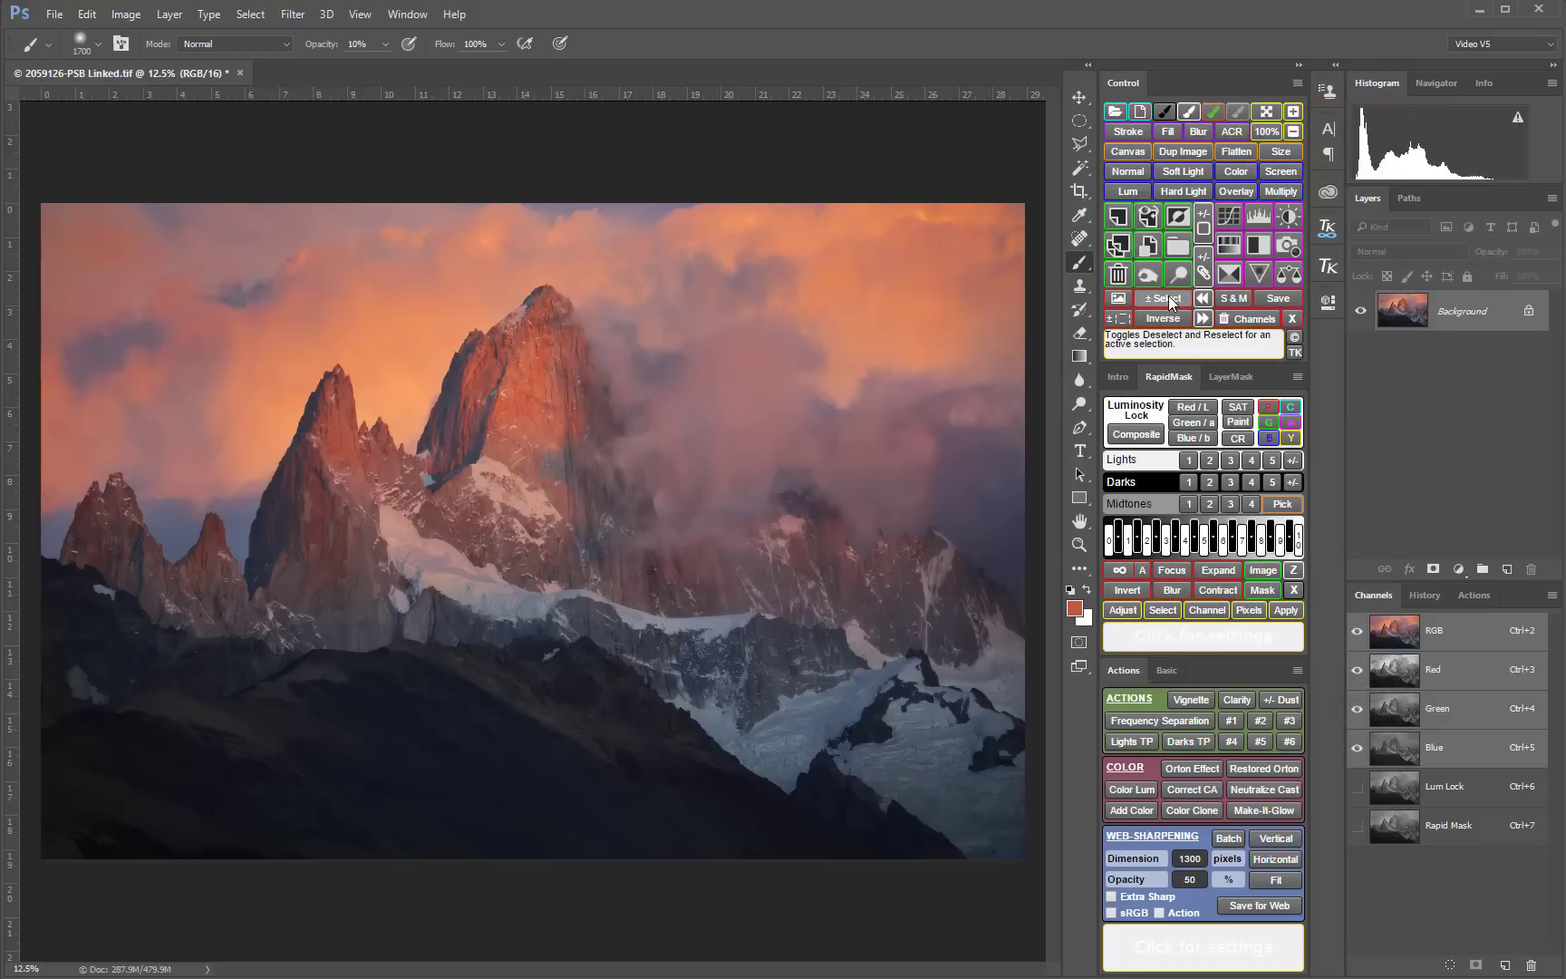